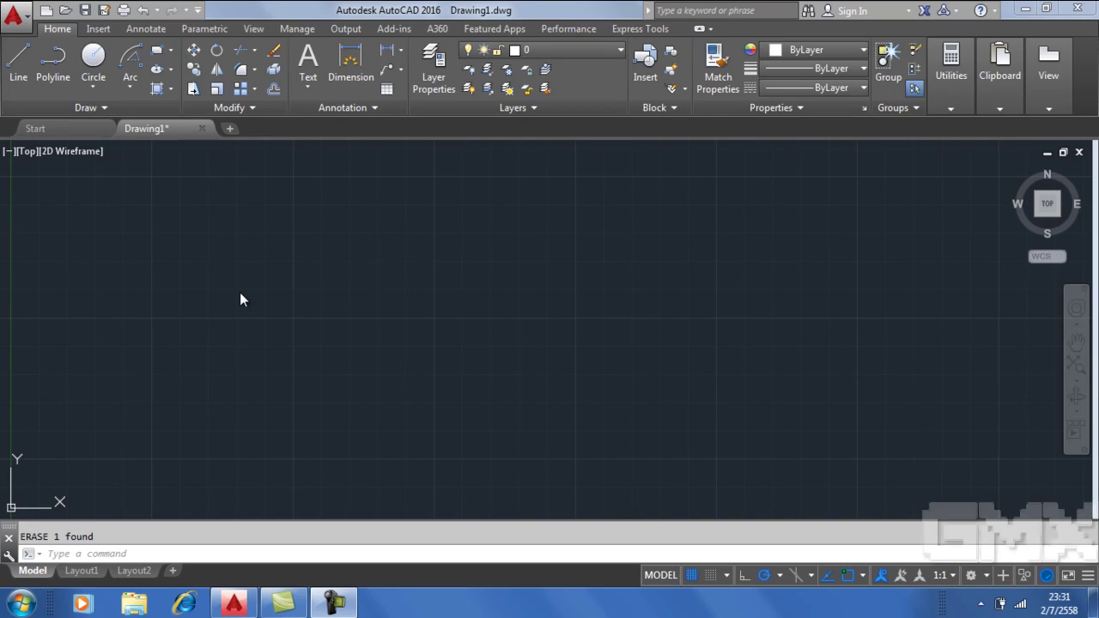
Expand the Arc dropdown in the Draw panel to list the arc drawing variants.
left_click(126, 89)
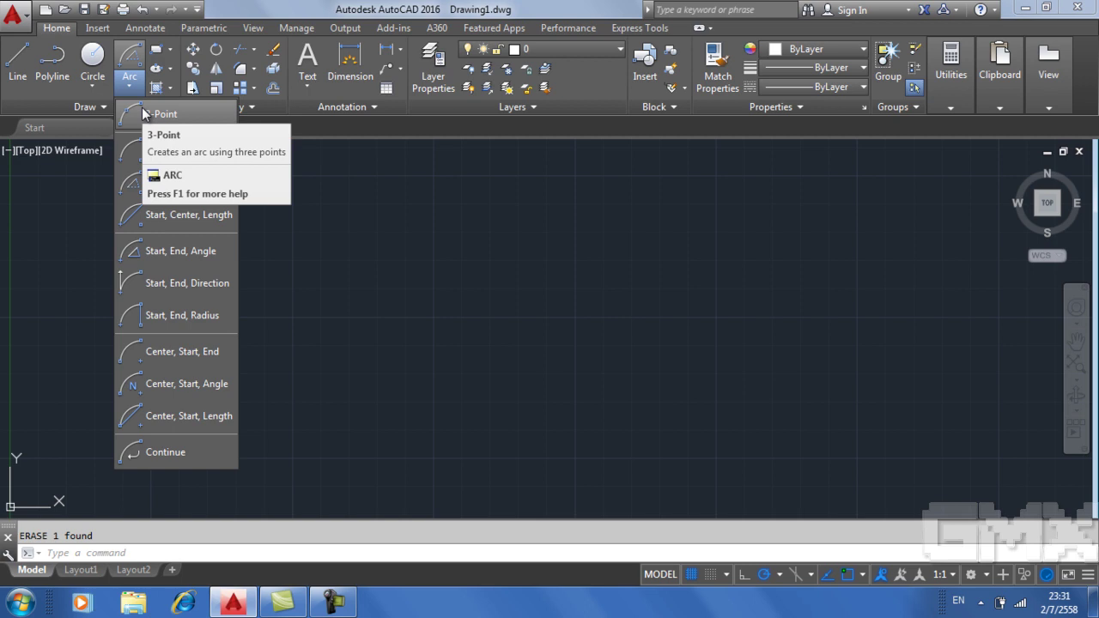
mouse_move(161, 114)
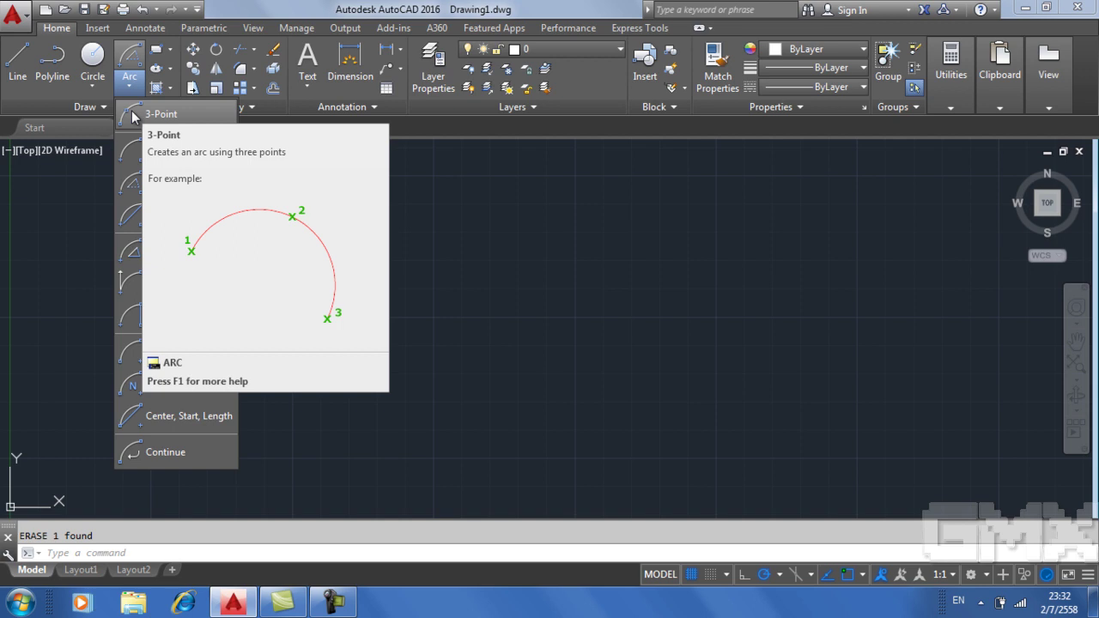
Start a three-point arc with its first point at 0,0.
left_click(134, 114)
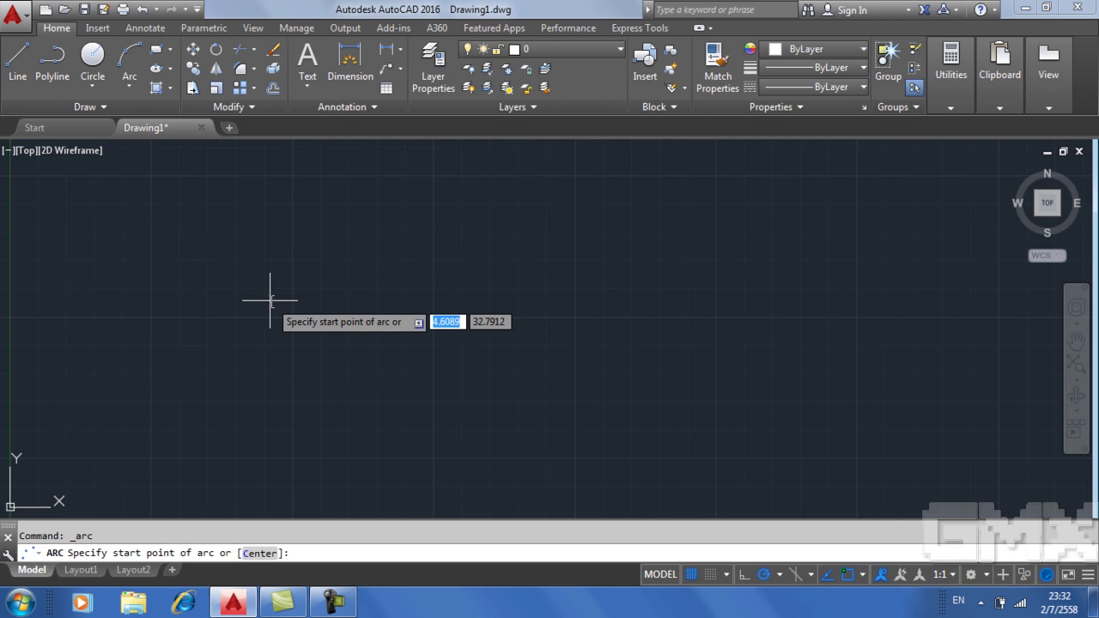
scroll(270, 301, "down", 1)
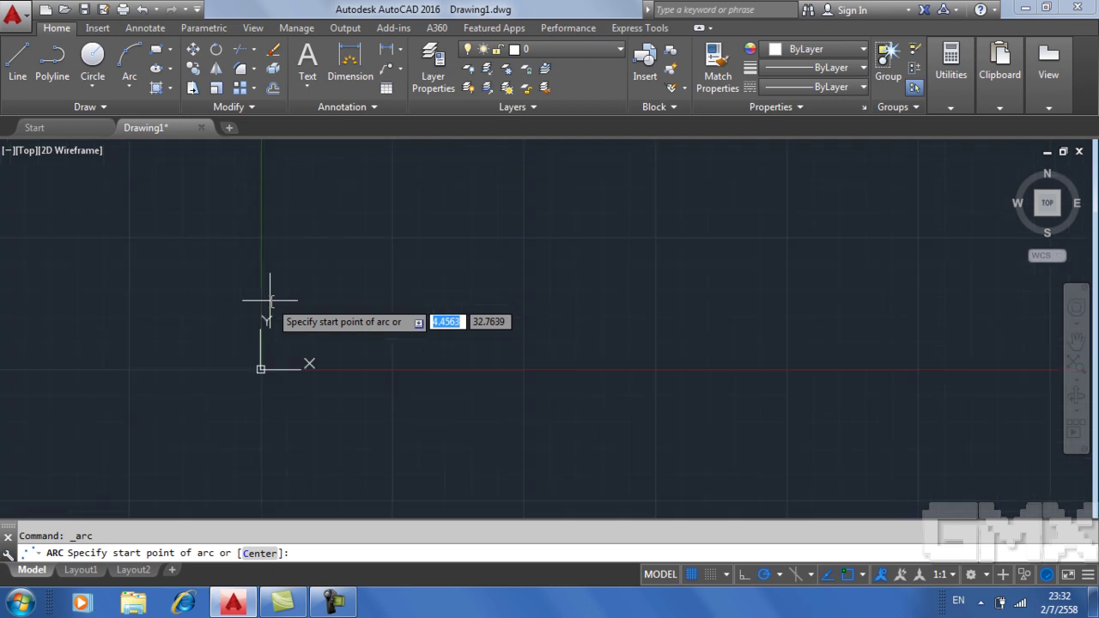
type("0")
key("Tab")
type("0")
key("Return")
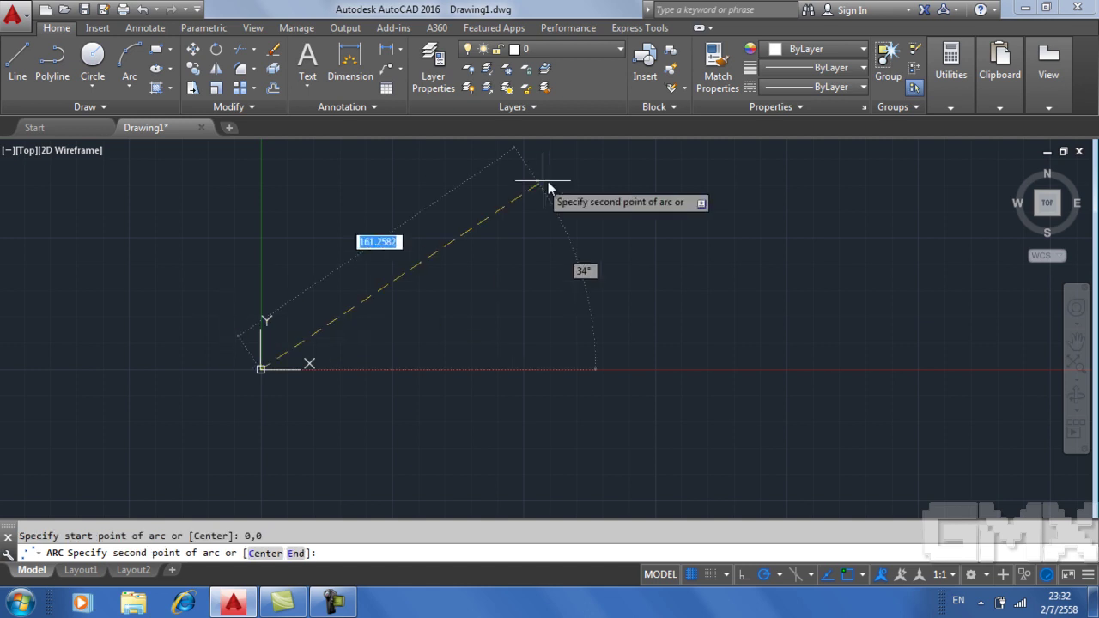
middle_click_drag(339, 310, 461, 226)
scroll(444, 249, "up", 4)
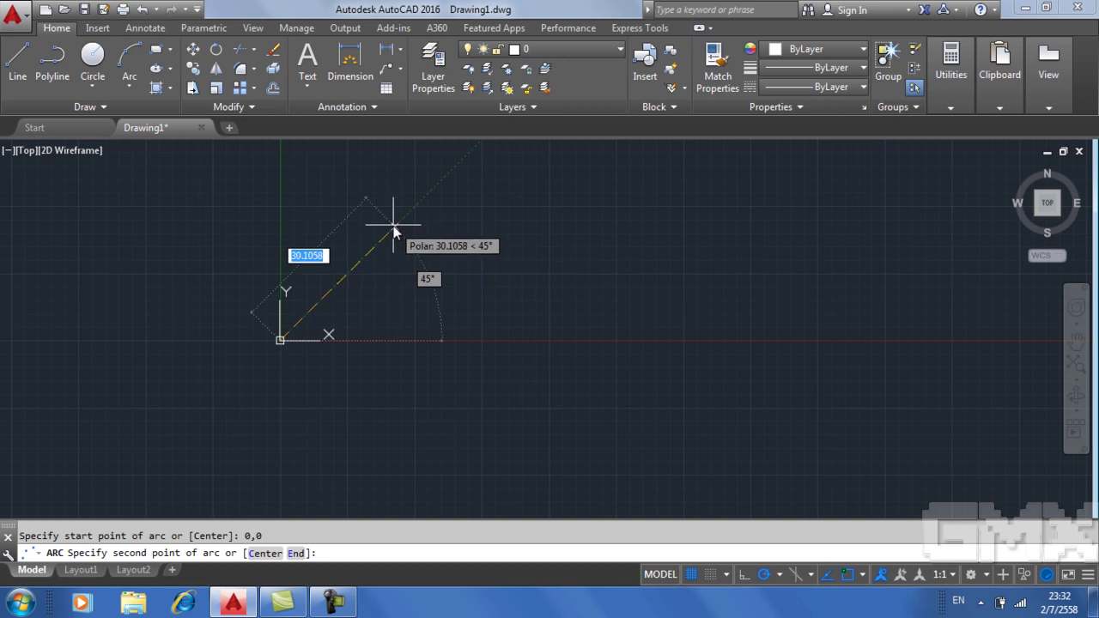
Place the second point 20 units away at 45° and end the arc 25 units further.
type("<45")
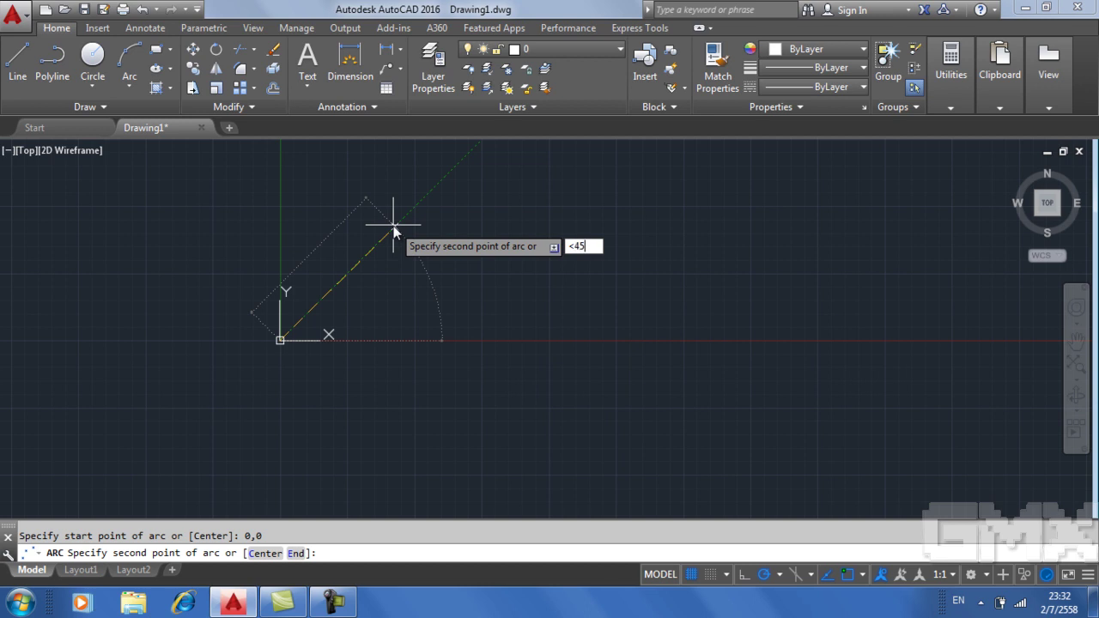
key("Return")
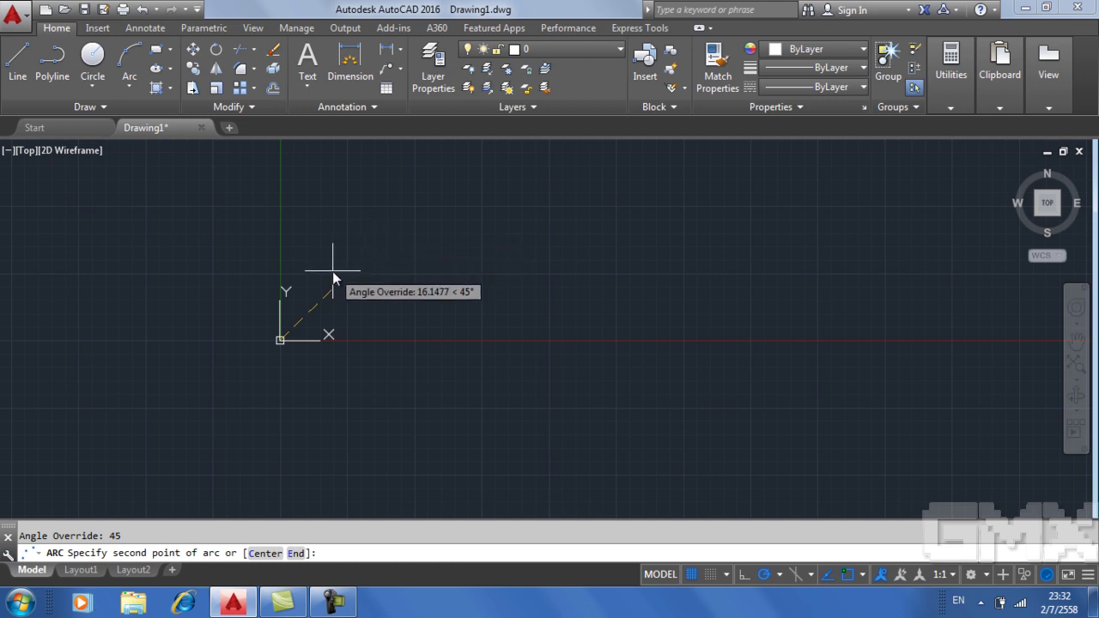
type("1")
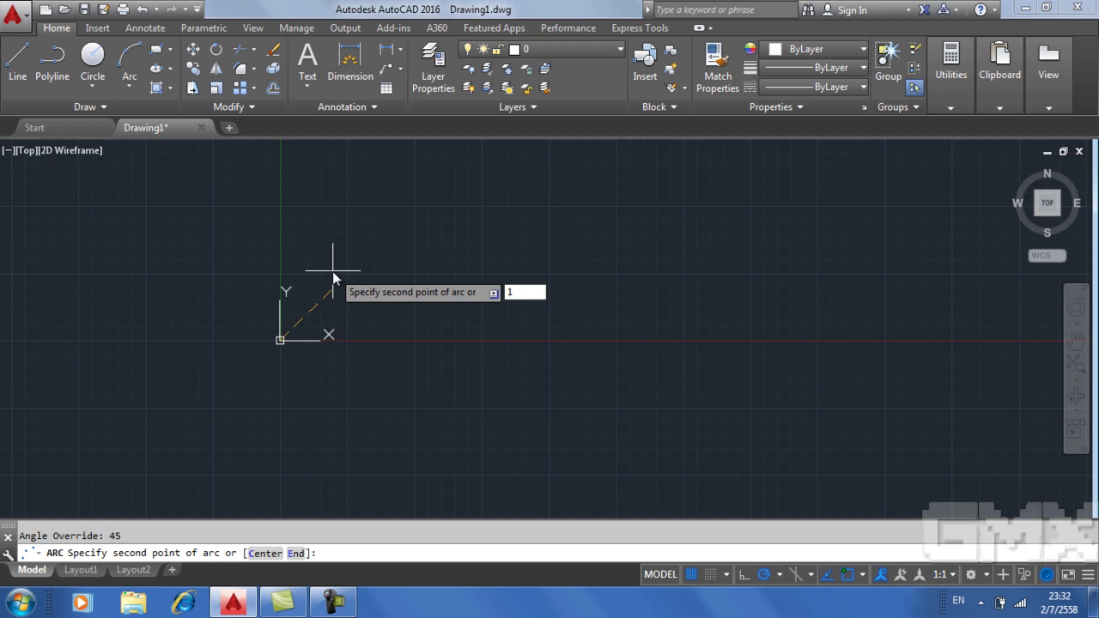
key("BackSpace")
type("20")
key("Return")
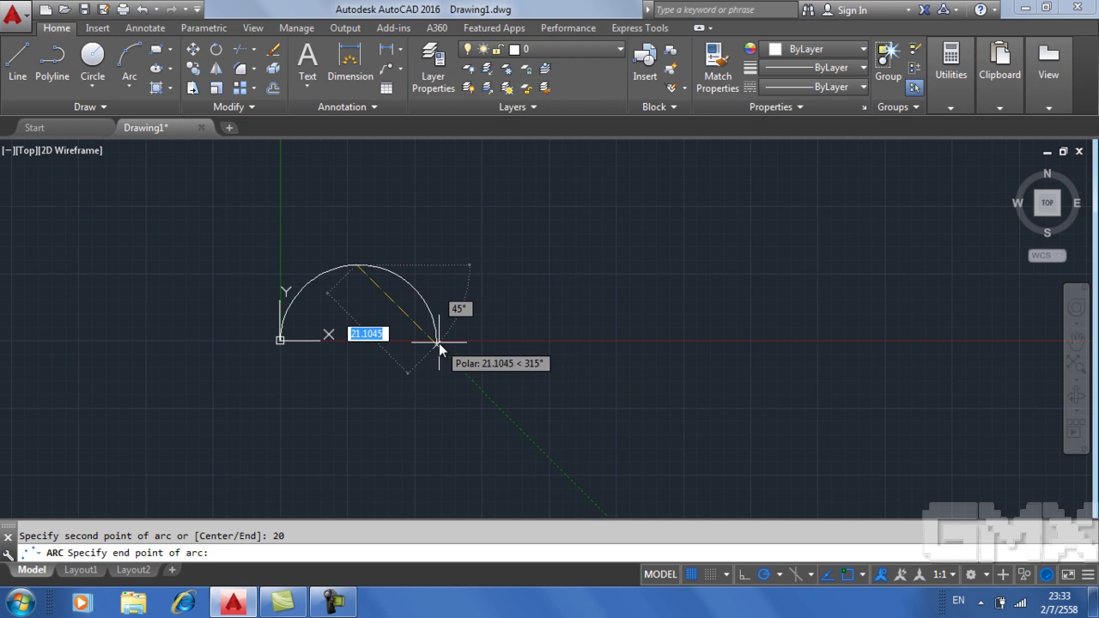
type("25")
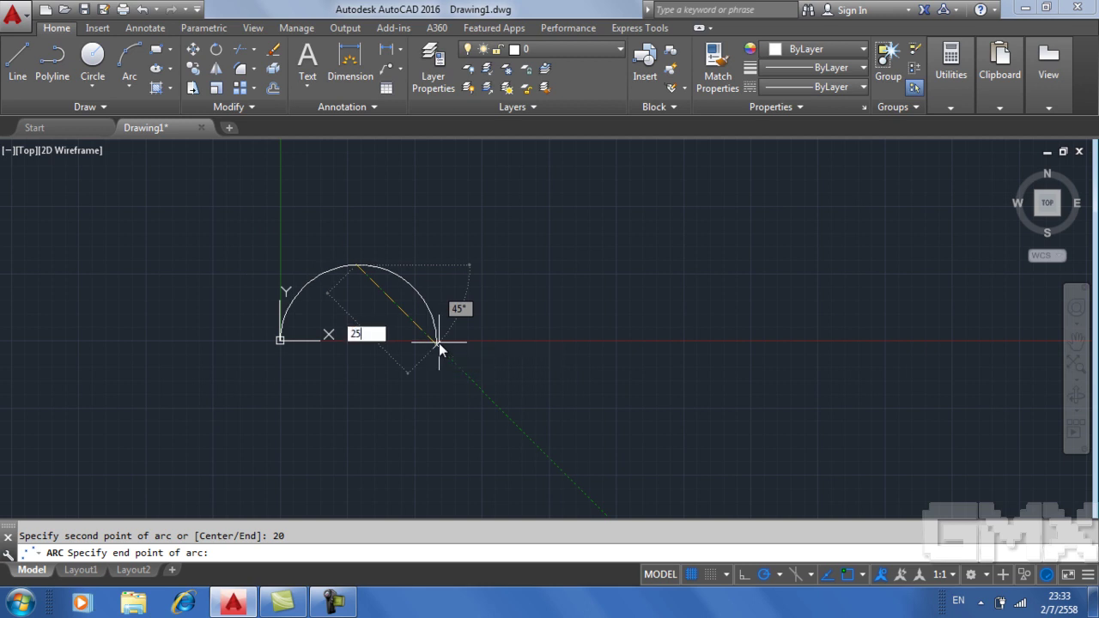
key("Return")
left_click(451, 347)
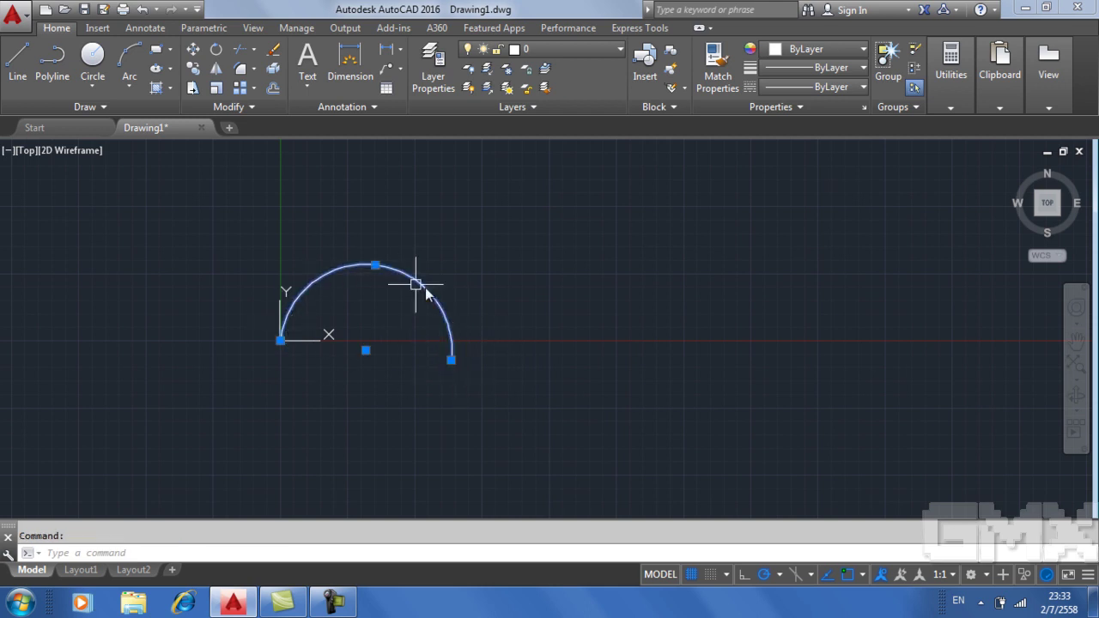
key("Escape")
Erase the three-point arc with the E command.
left_click(387, 266)
type("e")
key("Return")
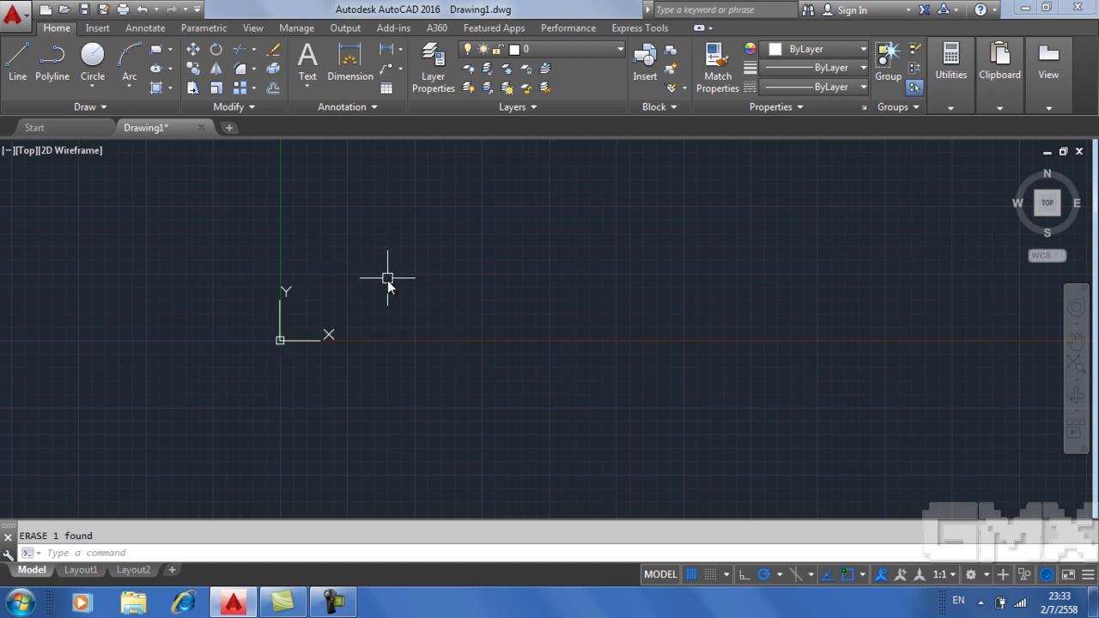
Draw a horizontal and then a vertical polyline segment using PL.
type("pl")
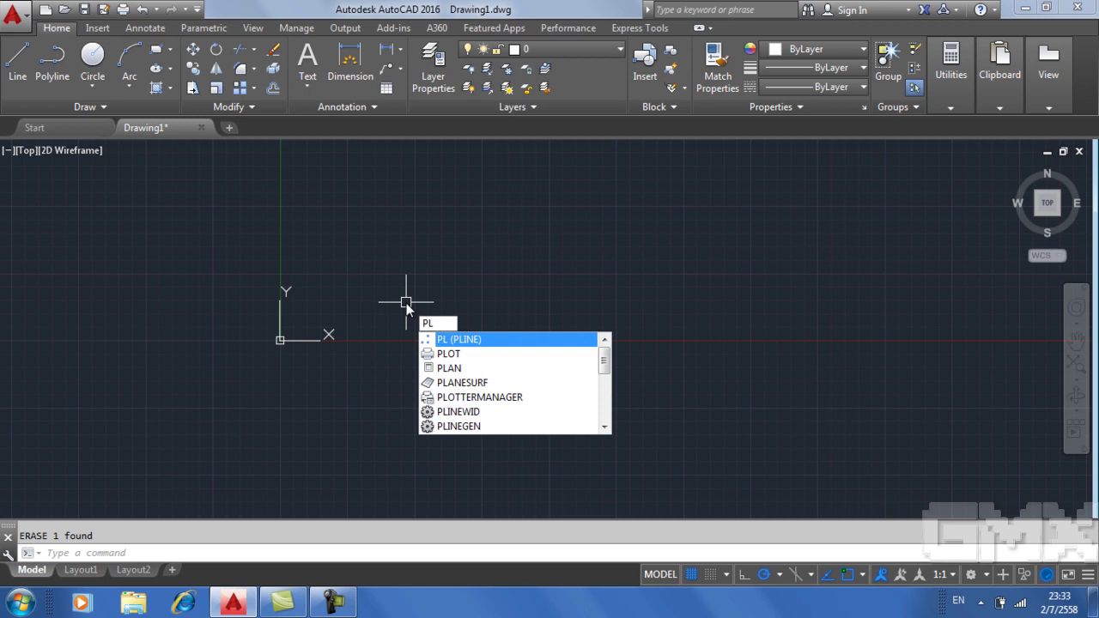
key("Return")
left_click(395, 273)
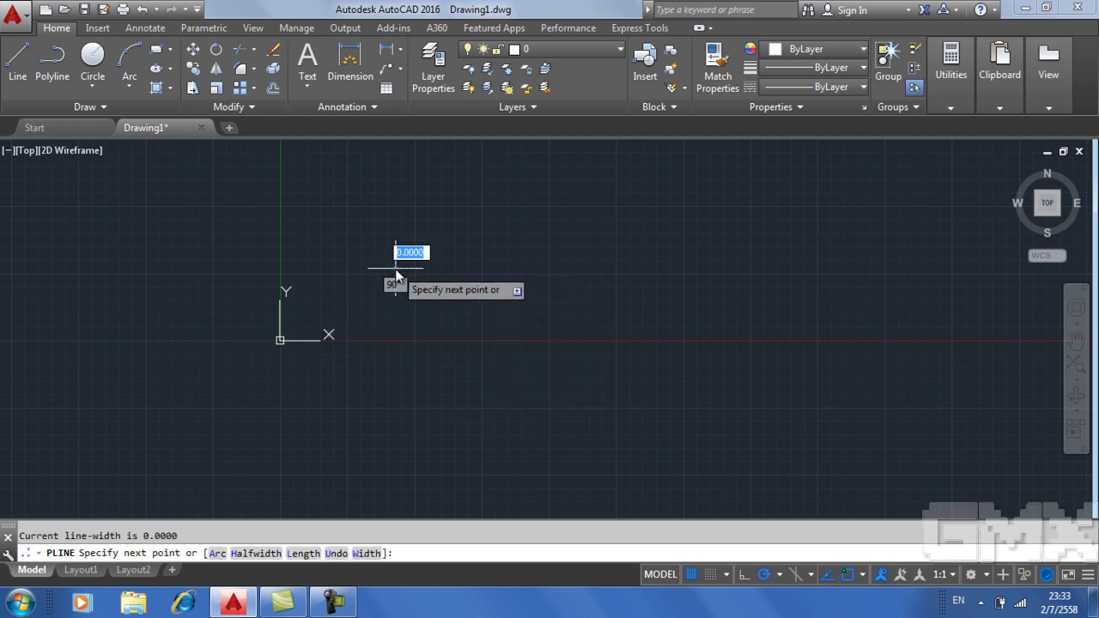
right_click(334, 280)
left_click(339, 280)
right_click(508, 277)
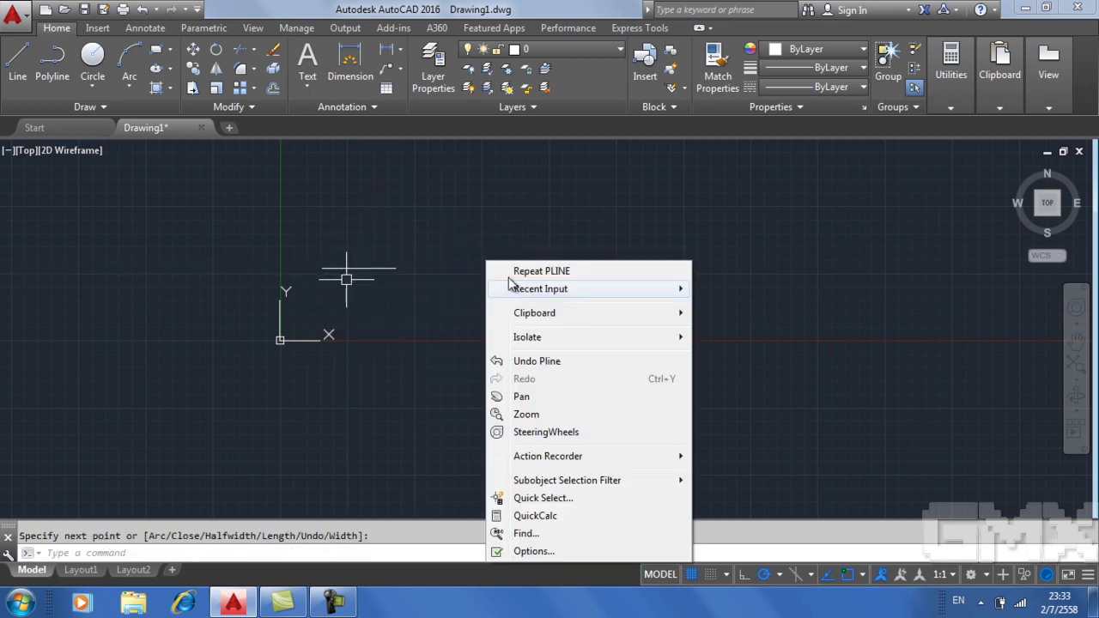
left_click(540, 272)
left_click(460, 324)
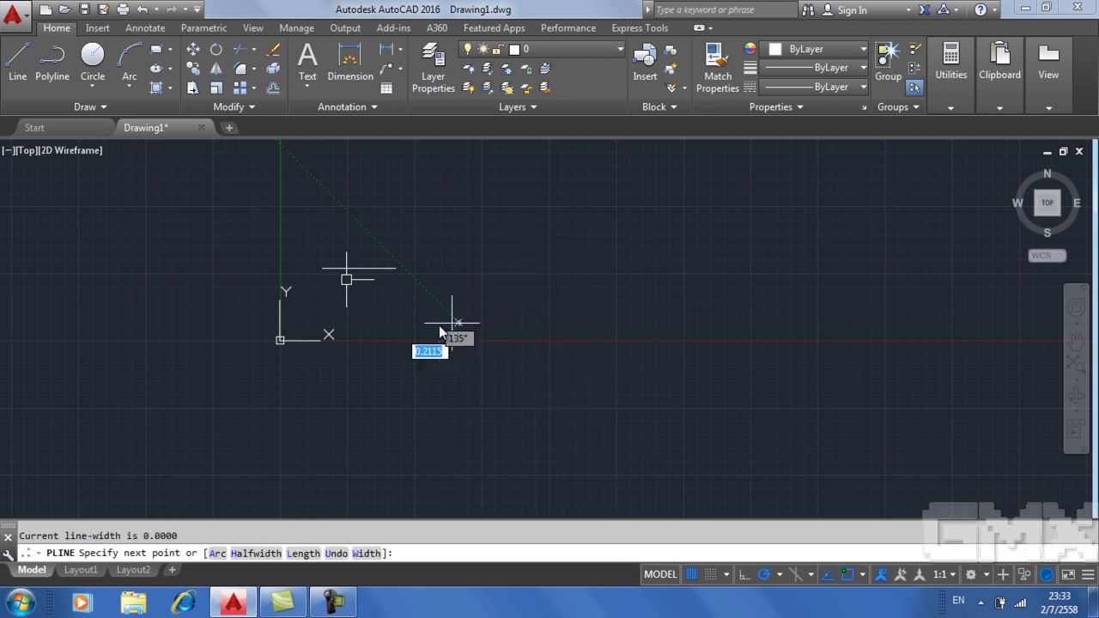
left_click(465, 392)
right_click(464, 392)
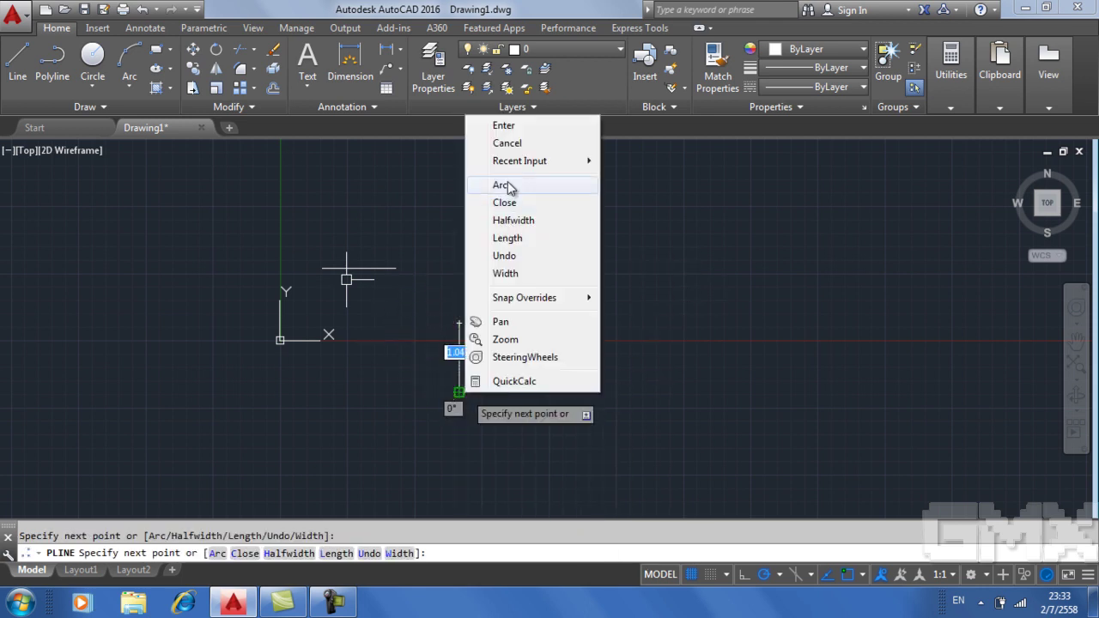
left_click(506, 126)
Draw a third, slightly slanted polyline segment to the right.
right_click(519, 286)
left_click(566, 294)
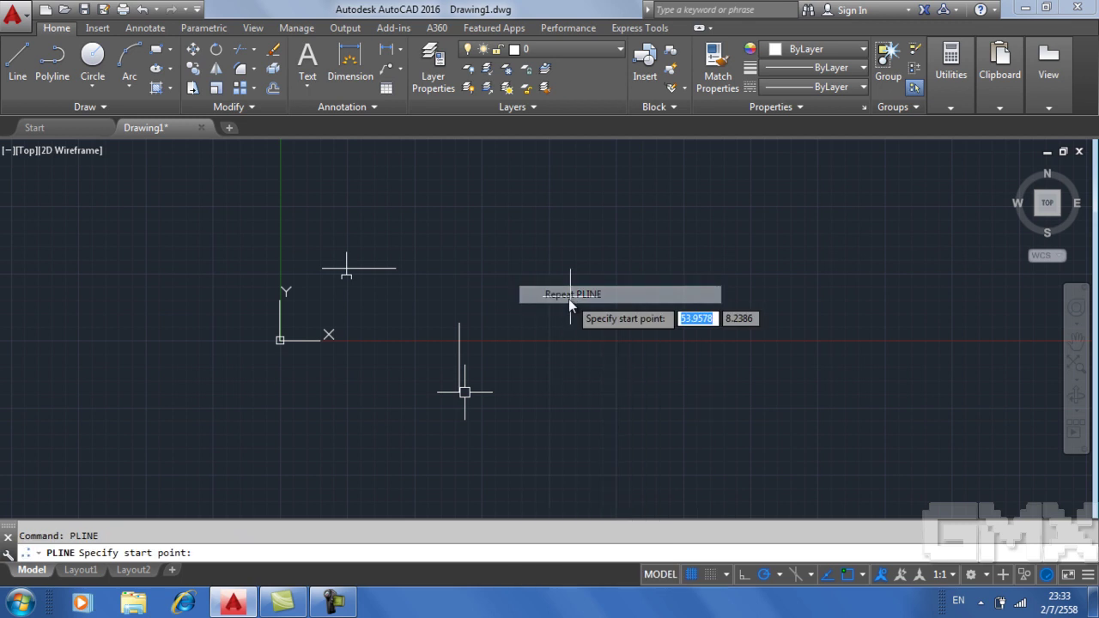
left_click(552, 272)
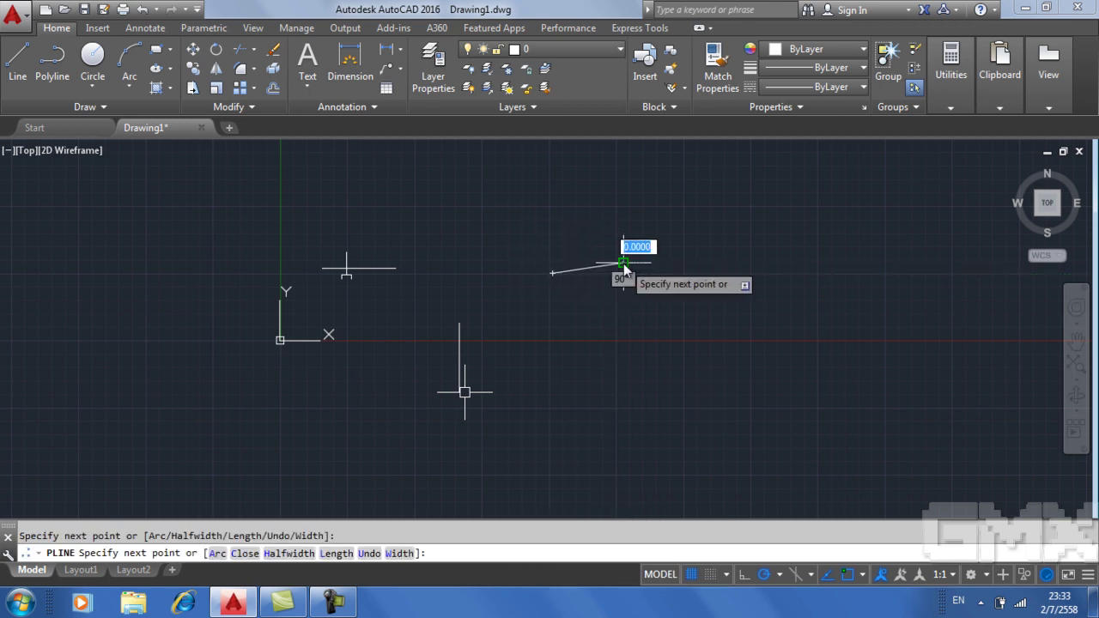
left_click(623, 262)
right_click(624, 262)
left_click(648, 269)
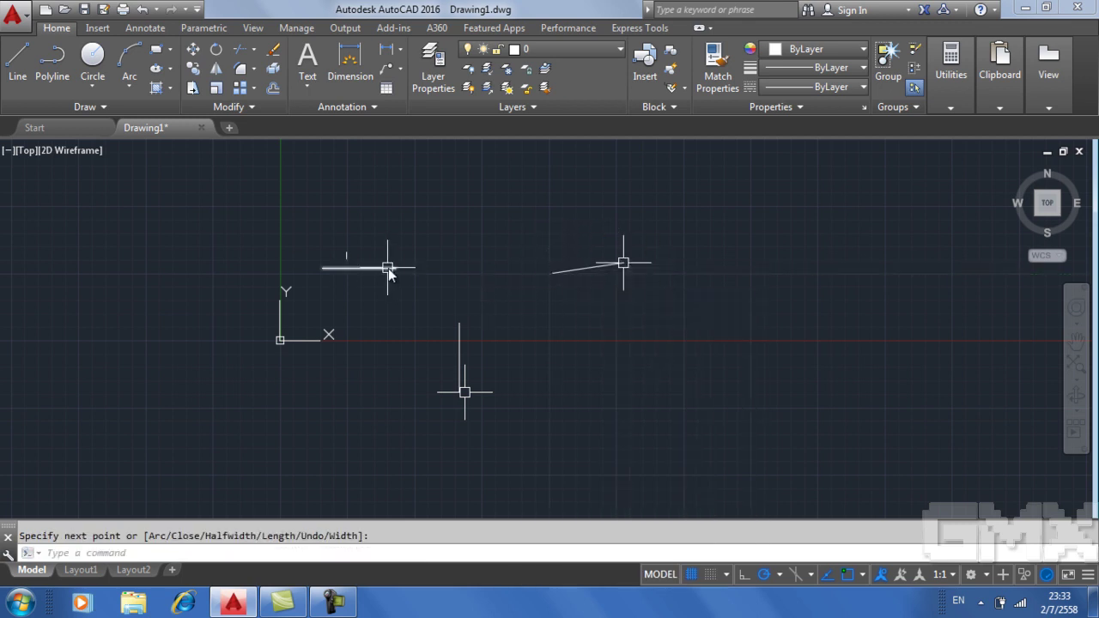
Draw a 3-Point arc through the horizontal line's end, vertical line's top and slanted line's start.
left_click(133, 62)
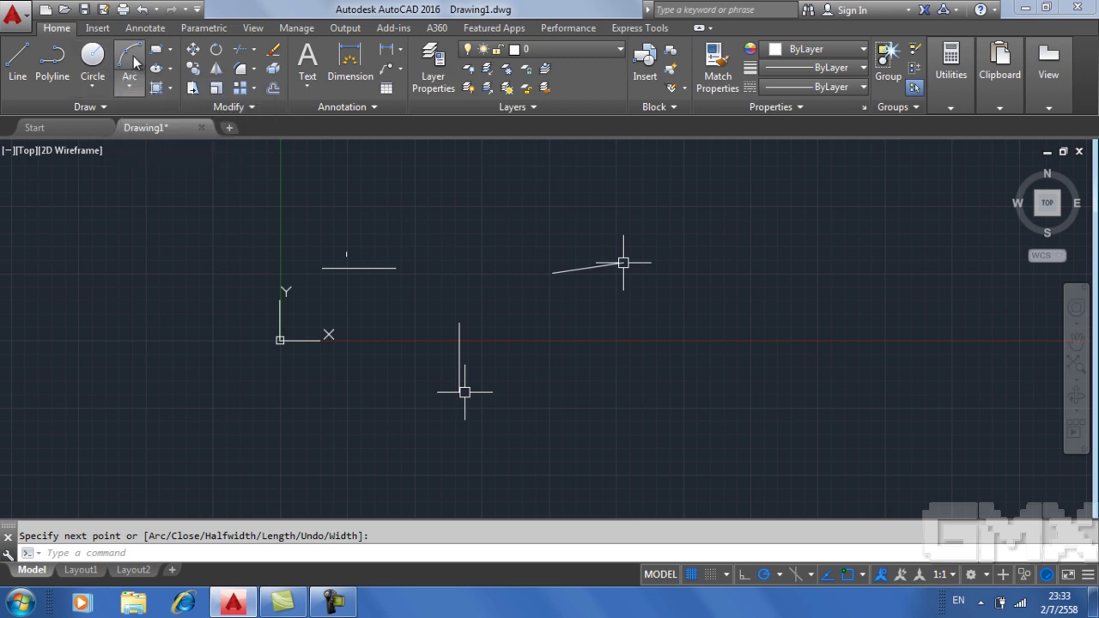
left_click(129, 86)
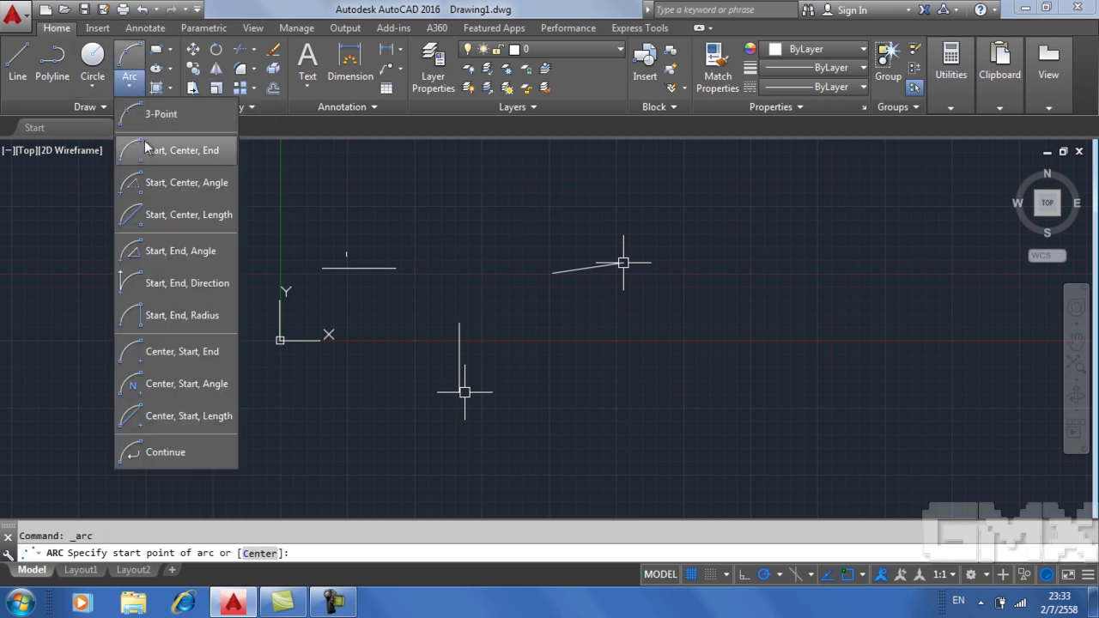
left_click(141, 110)
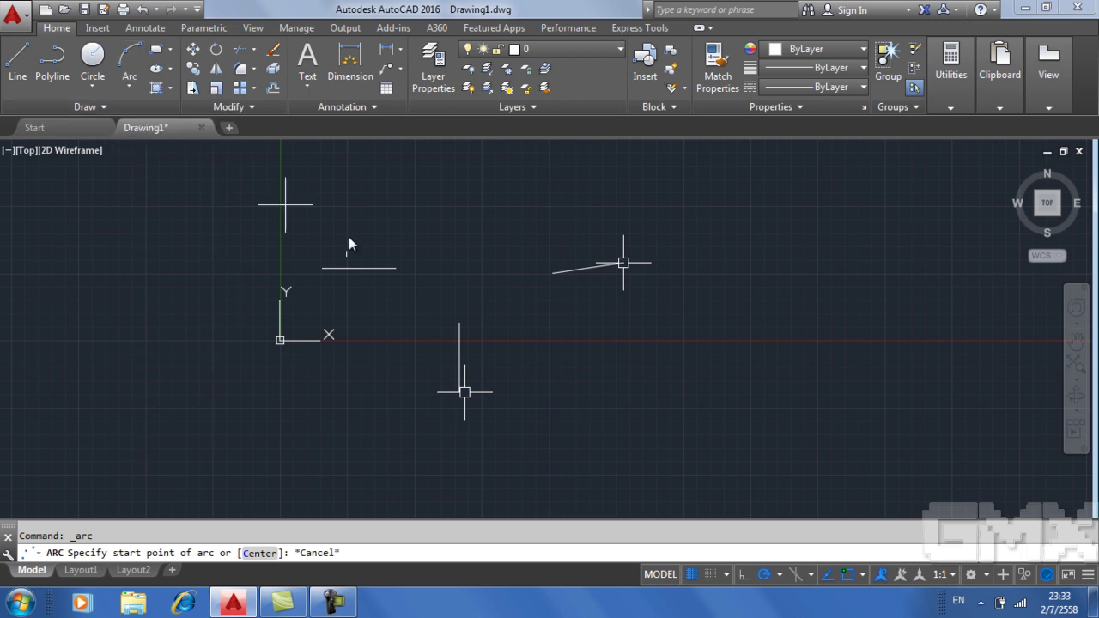
left_click(402, 271)
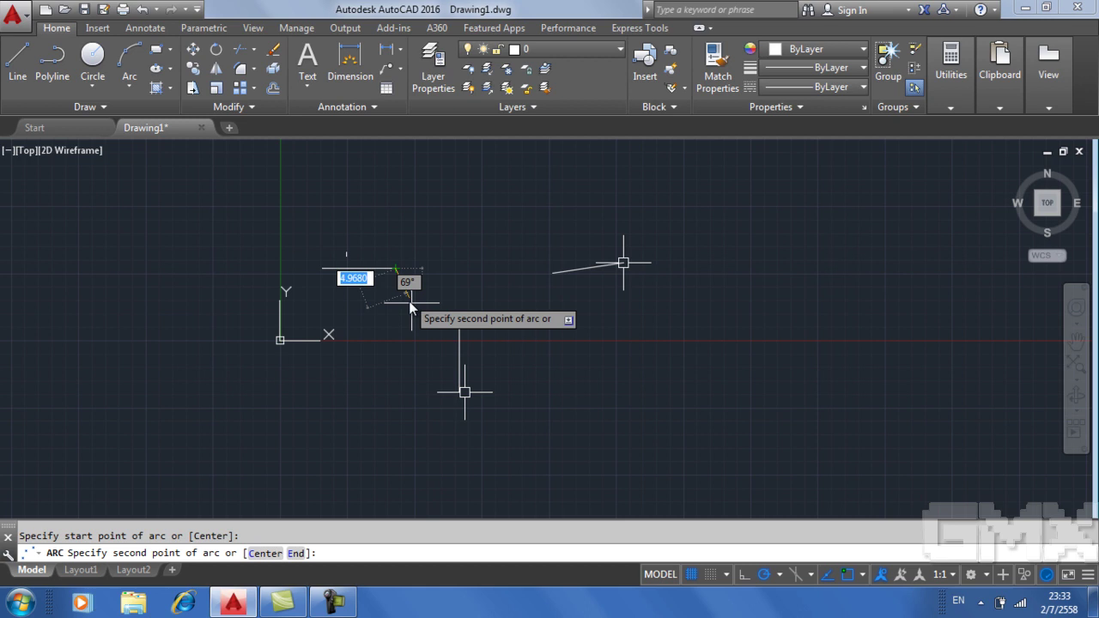
left_click(459, 323)
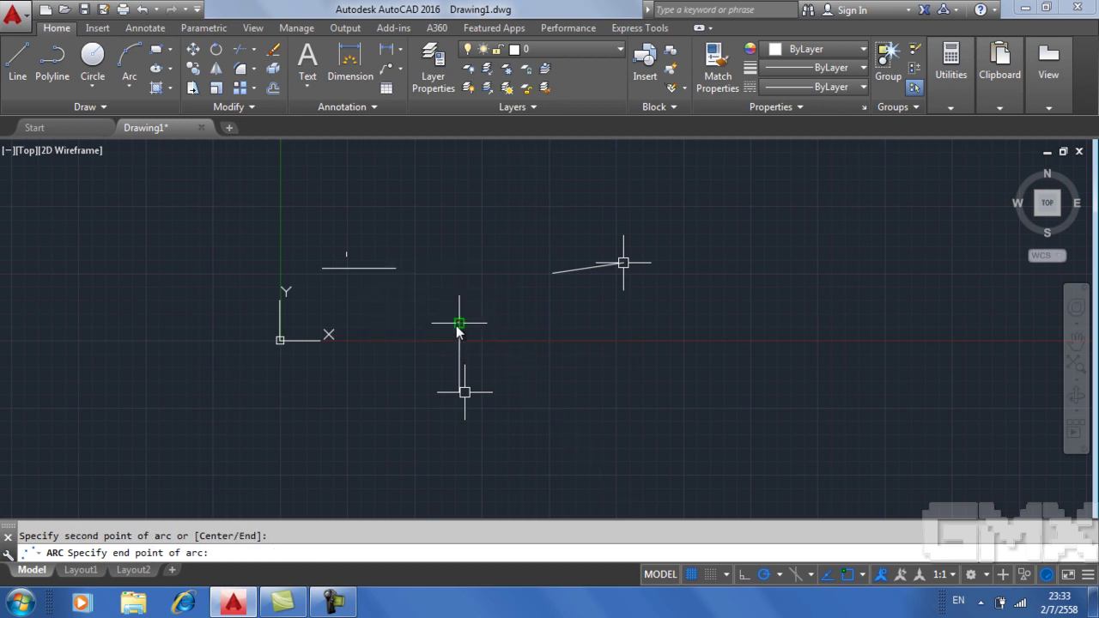
left_click(550, 280)
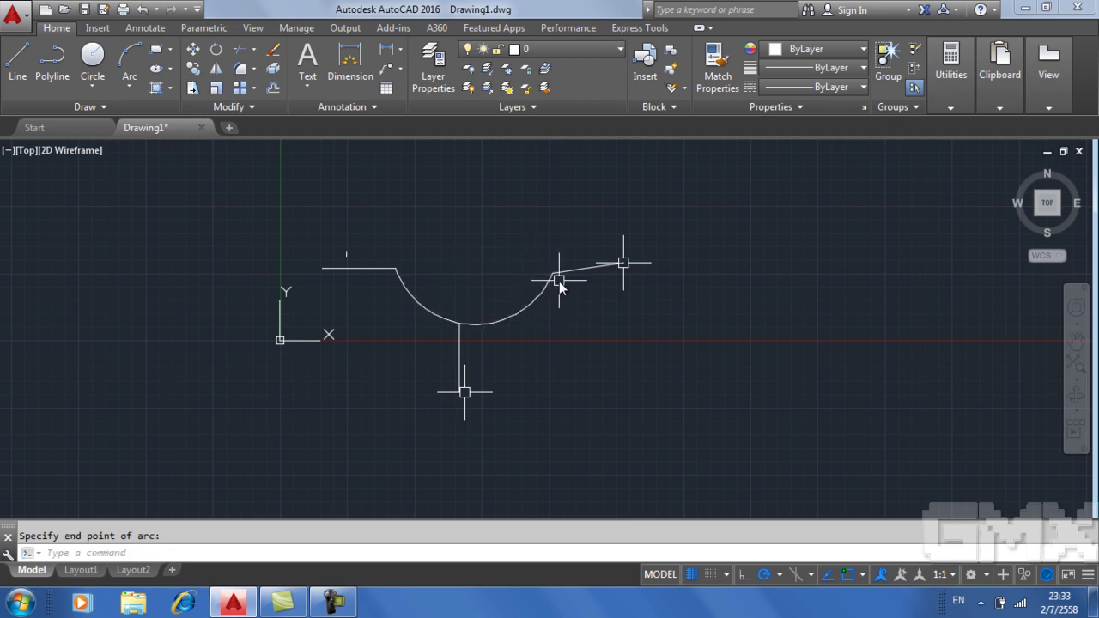
left_click(543, 290)
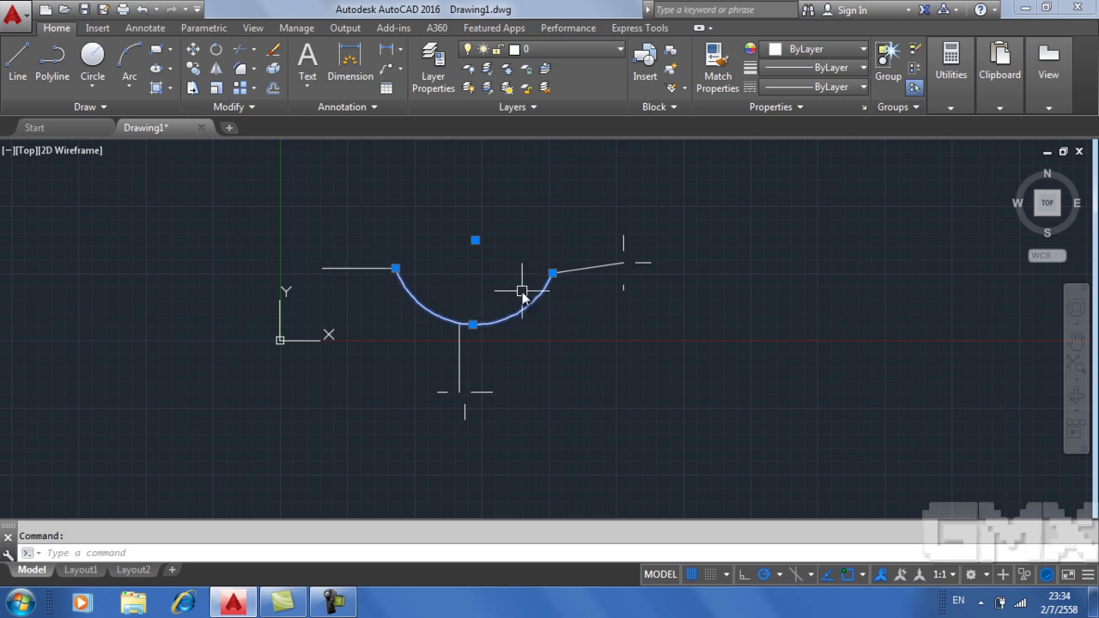
Erase the linking arc, then window-select and erase the three short lines.
type("e")
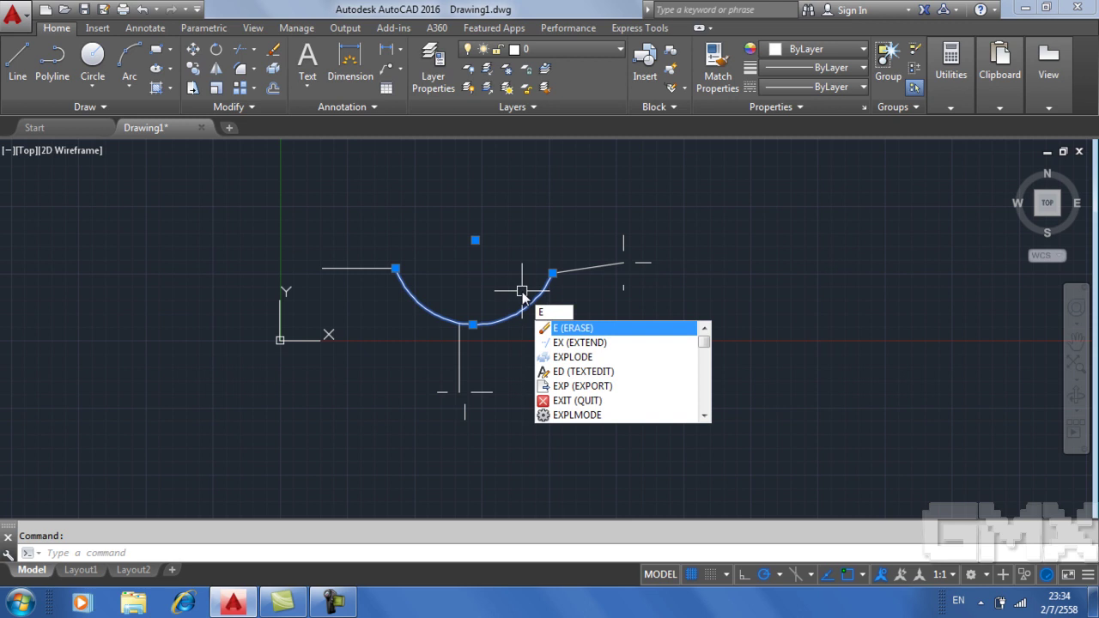
key("Return")
left_click(723, 219)
left_click(340, 400)
type("e")
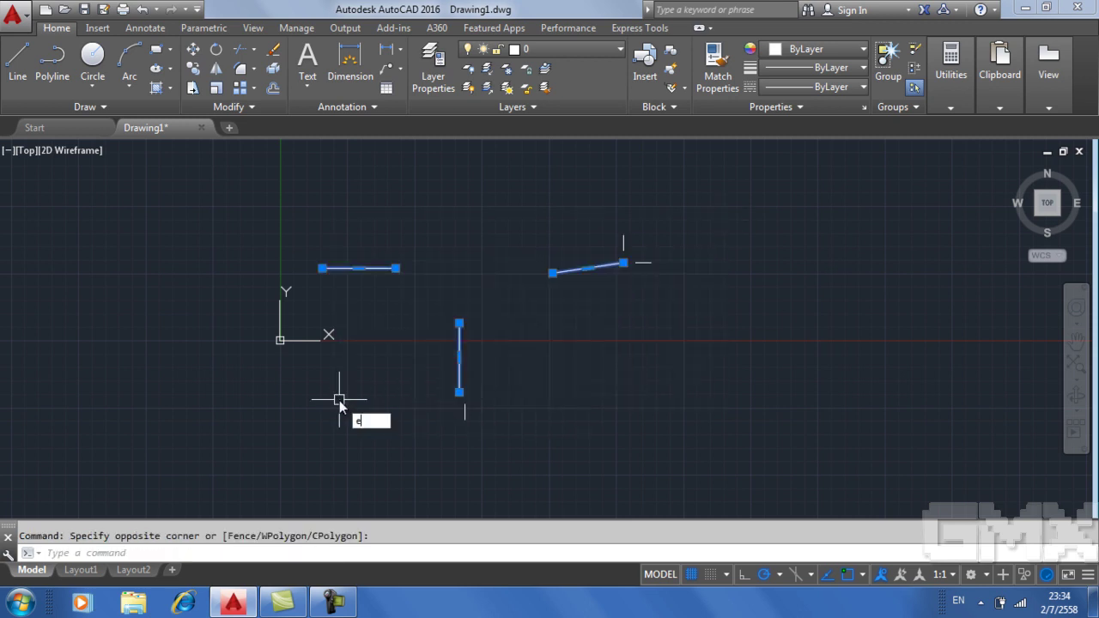
key("Return")
Show the Arc dropdown list with the Start, Center, End option.
left_click(128, 82)
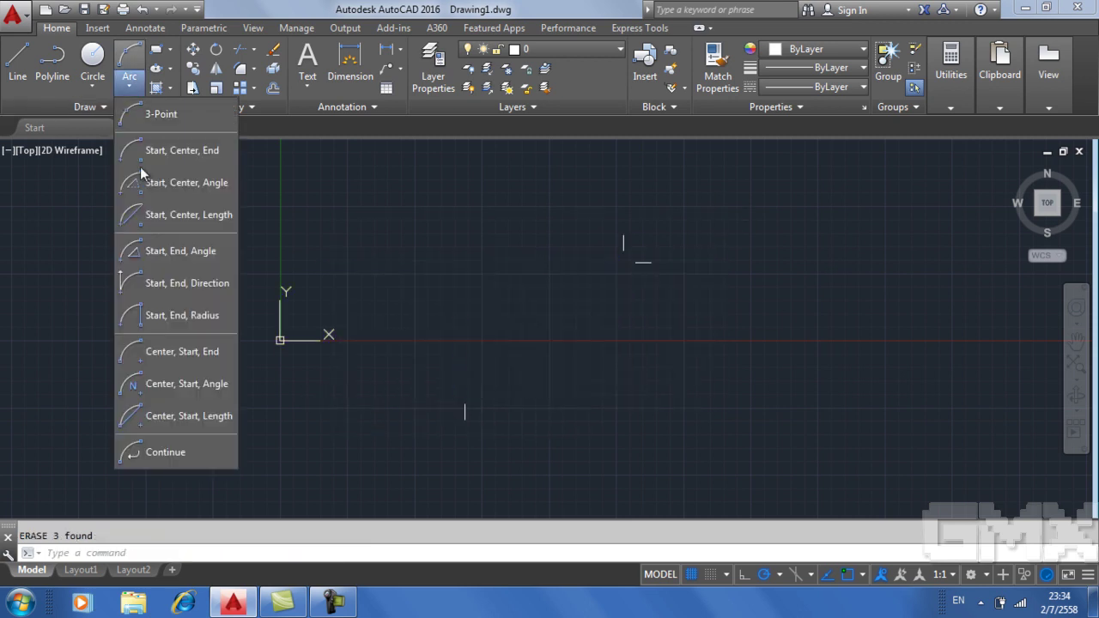
left_click(520, 229)
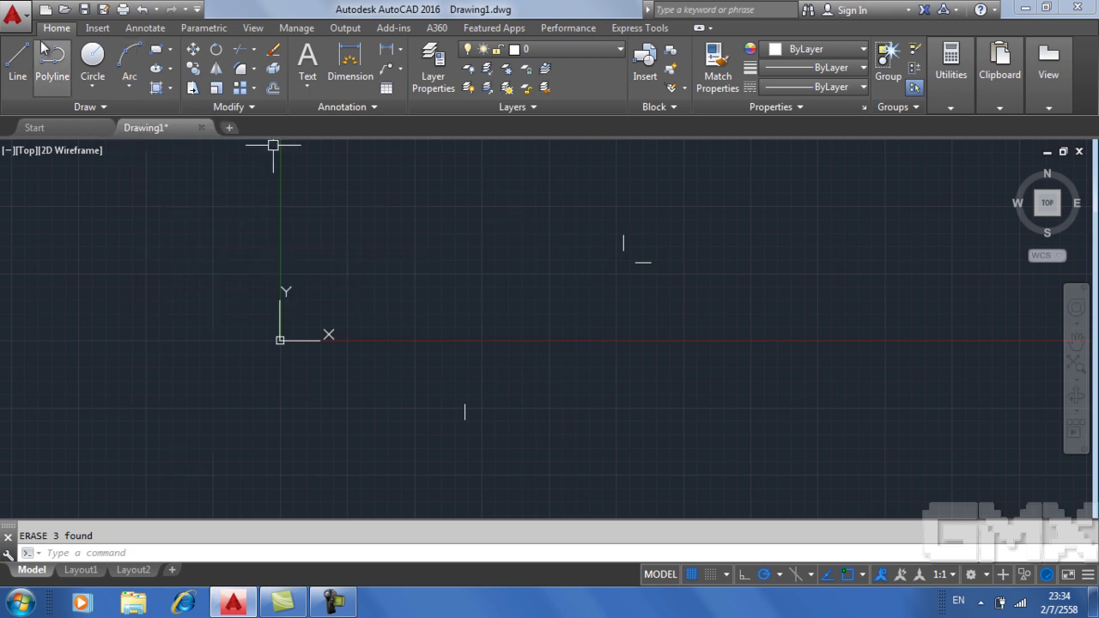
left_click(131, 87)
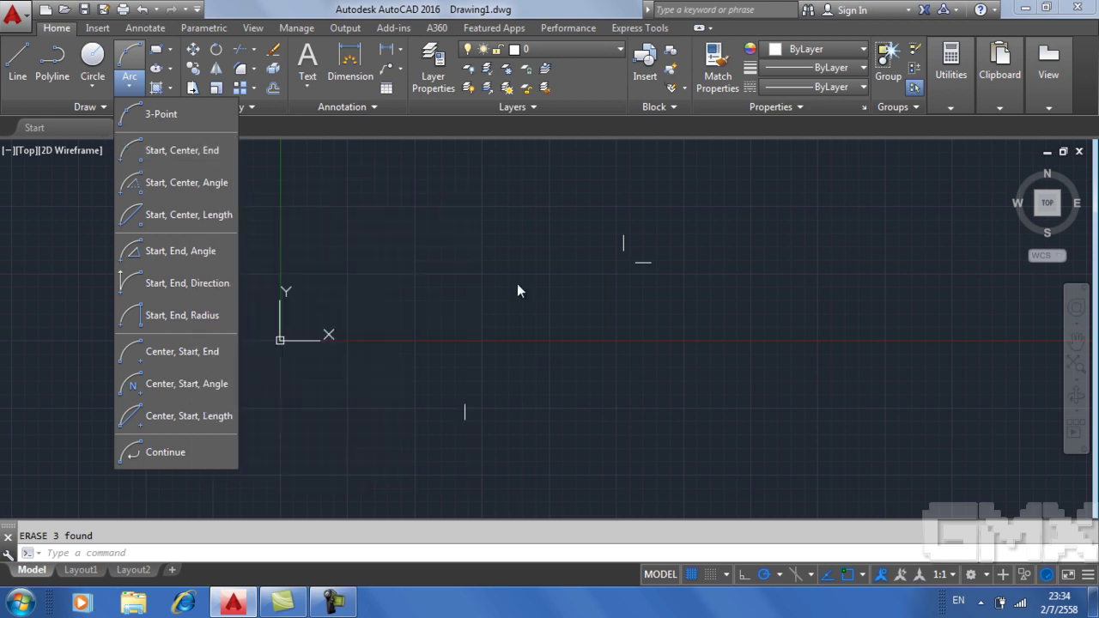
Start a Start, Center, End arc at 0,0 with its centre 10 units straight up.
left_click(197, 151)
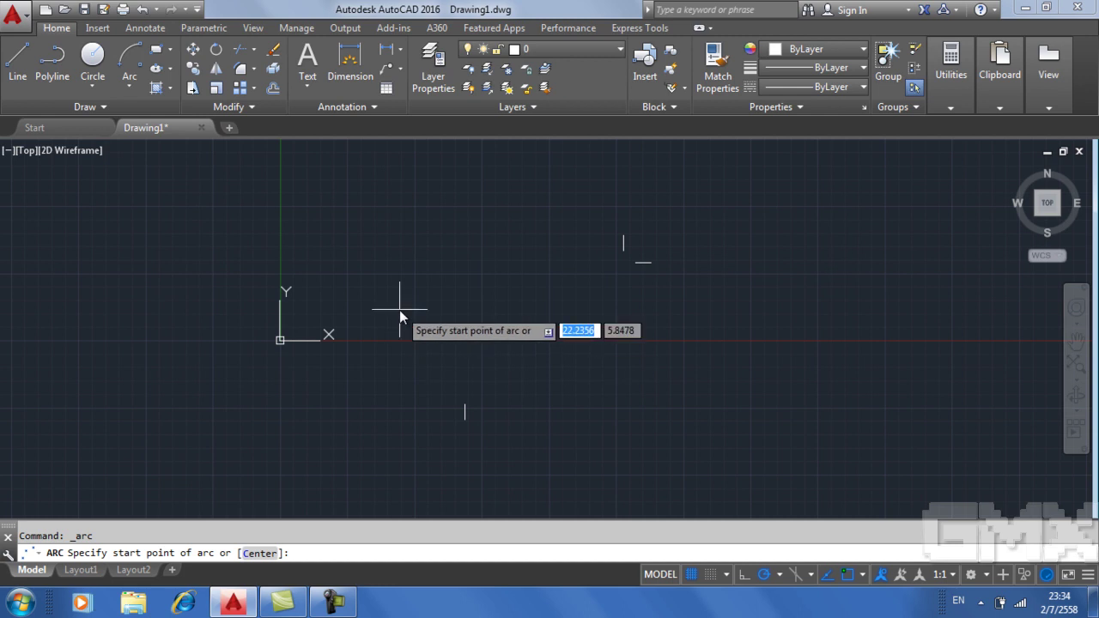
scroll(399, 310, "up", 2)
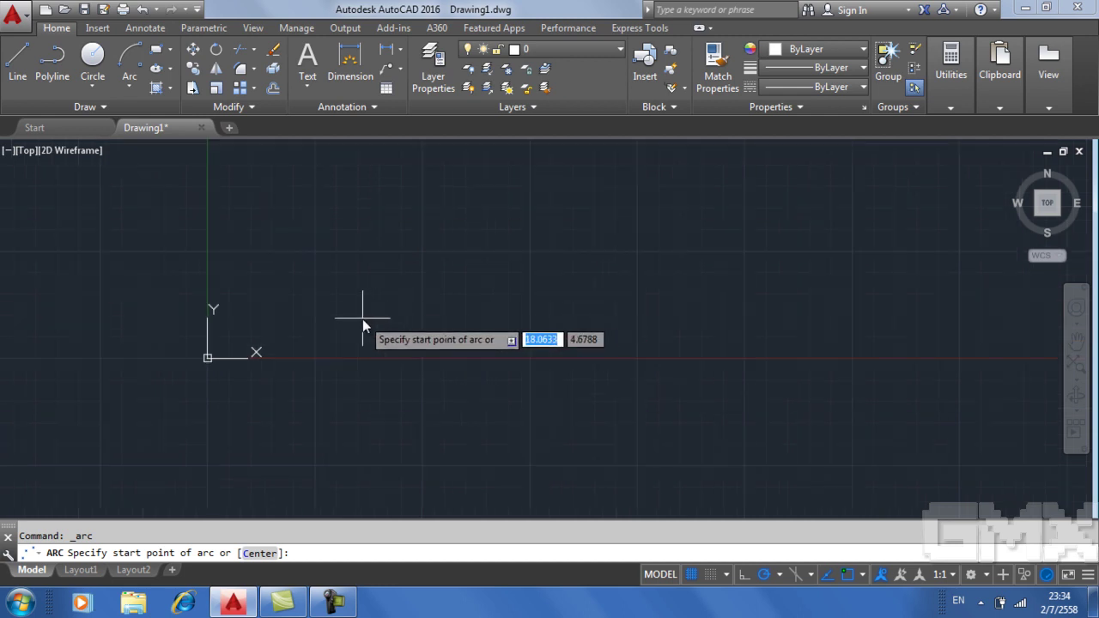
type("0")
key("Tab")
type("0")
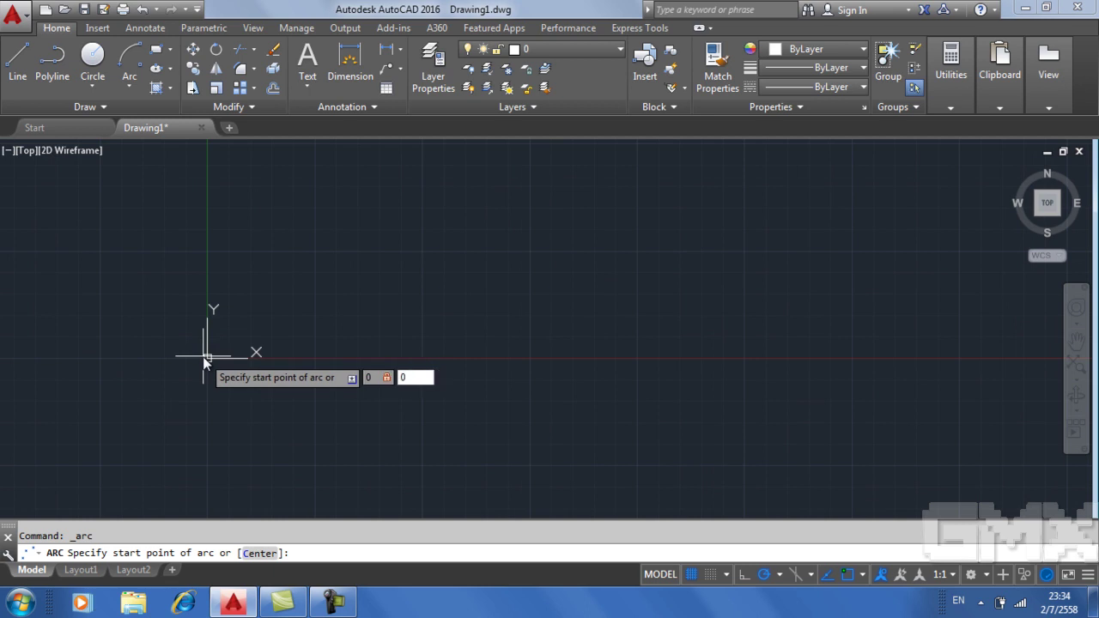
key("Return")
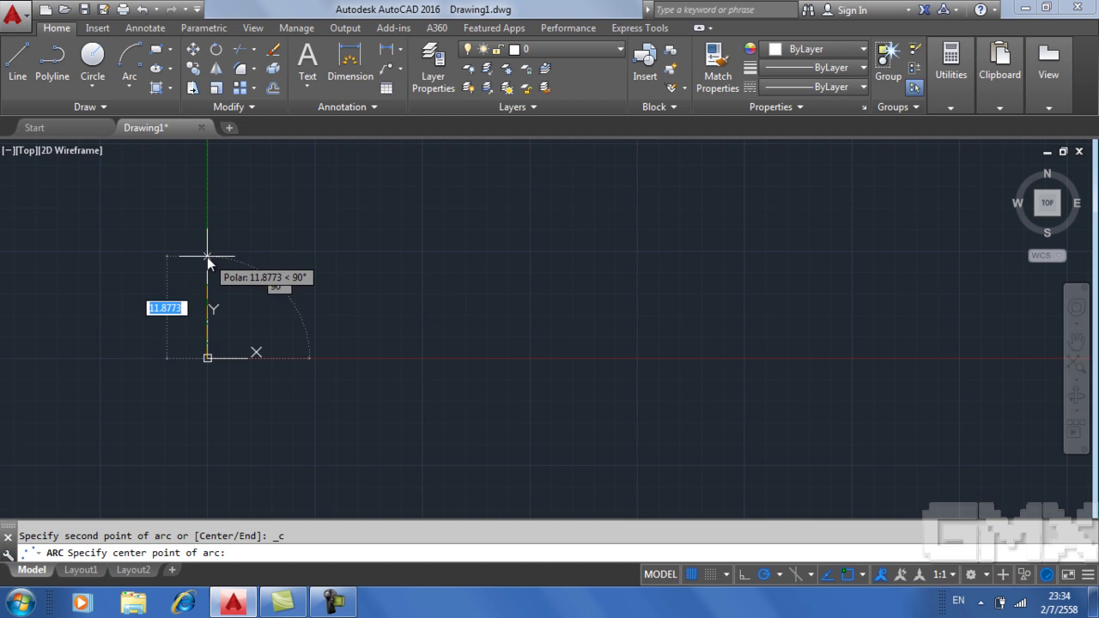
type("10")
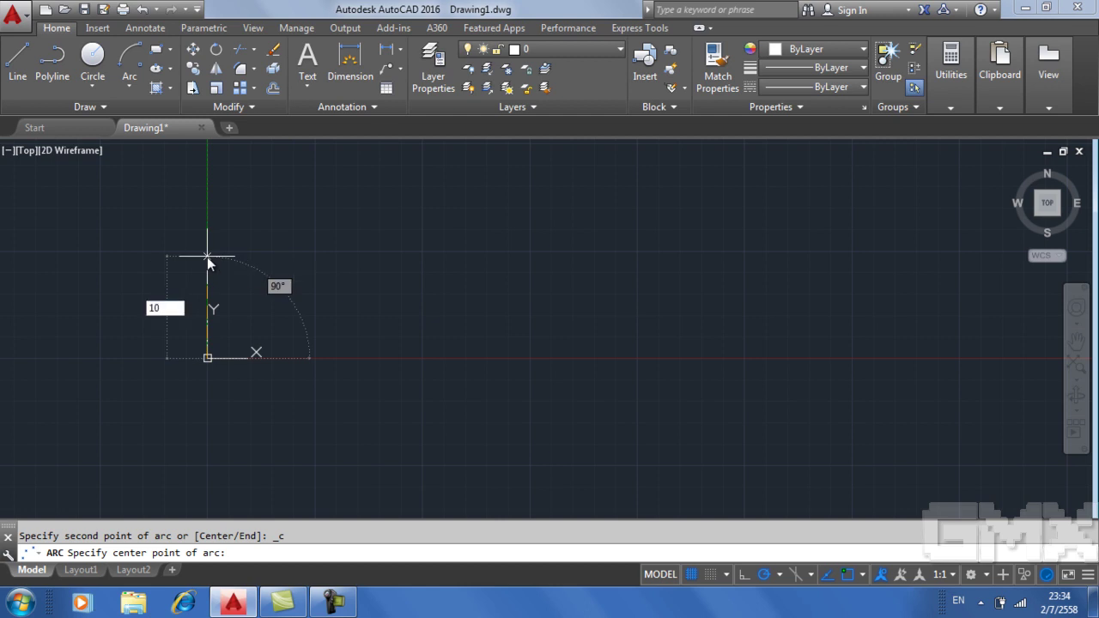
key("Return")
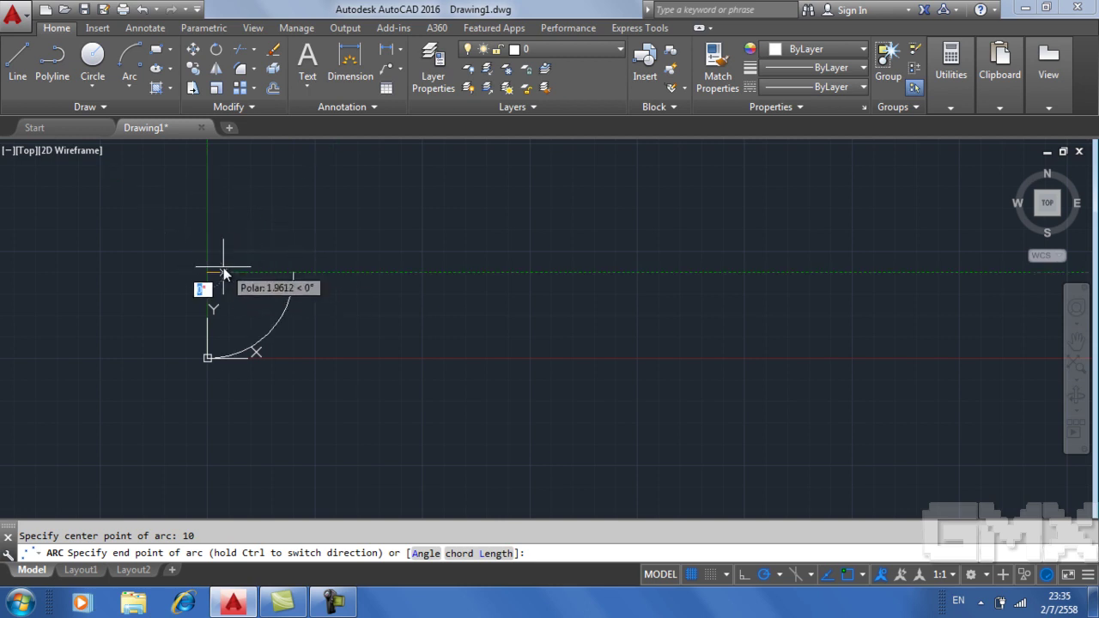
End the half-circle directly above the centre, then select and erase it.
scroll(206, 270, "up", 4)
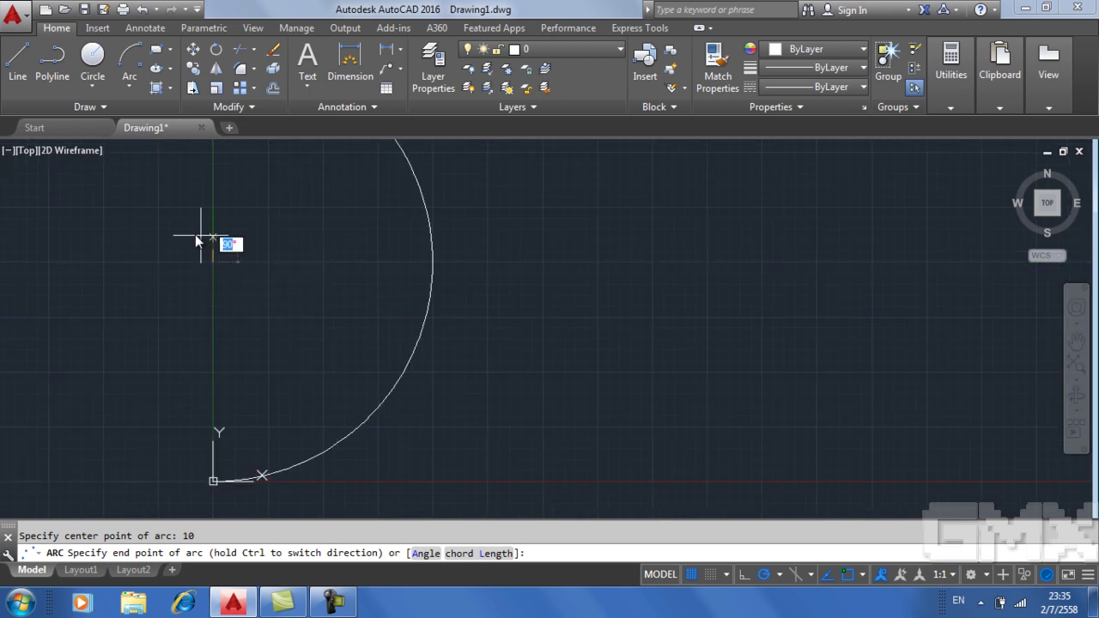
scroll(206, 275, "up", 1)
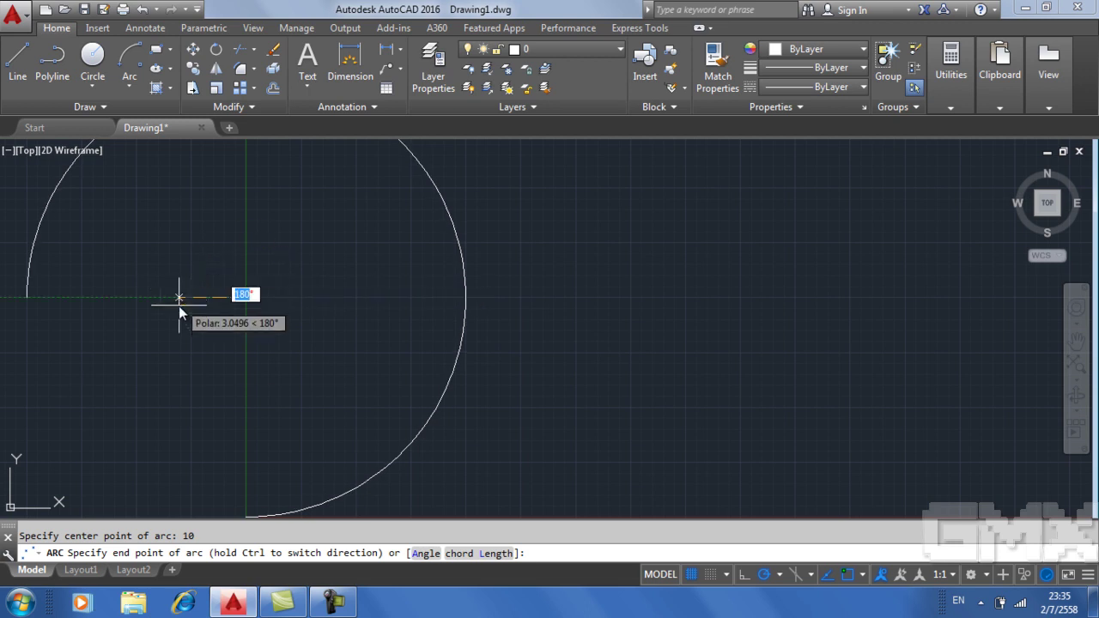
scroll(185, 297, "down", 2)
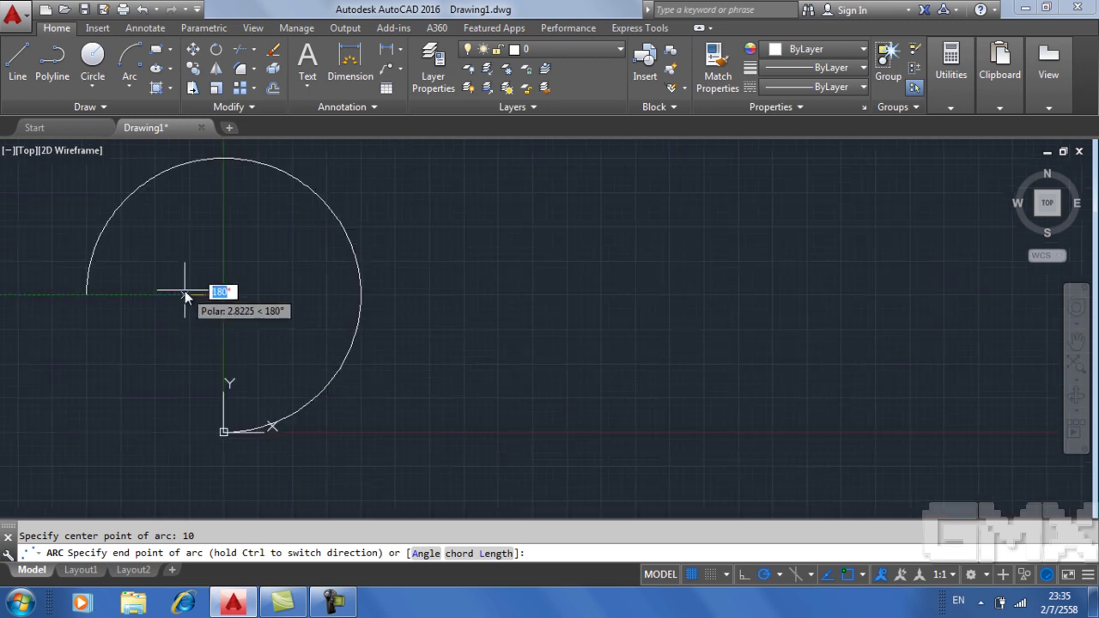
left_click(230, 262)
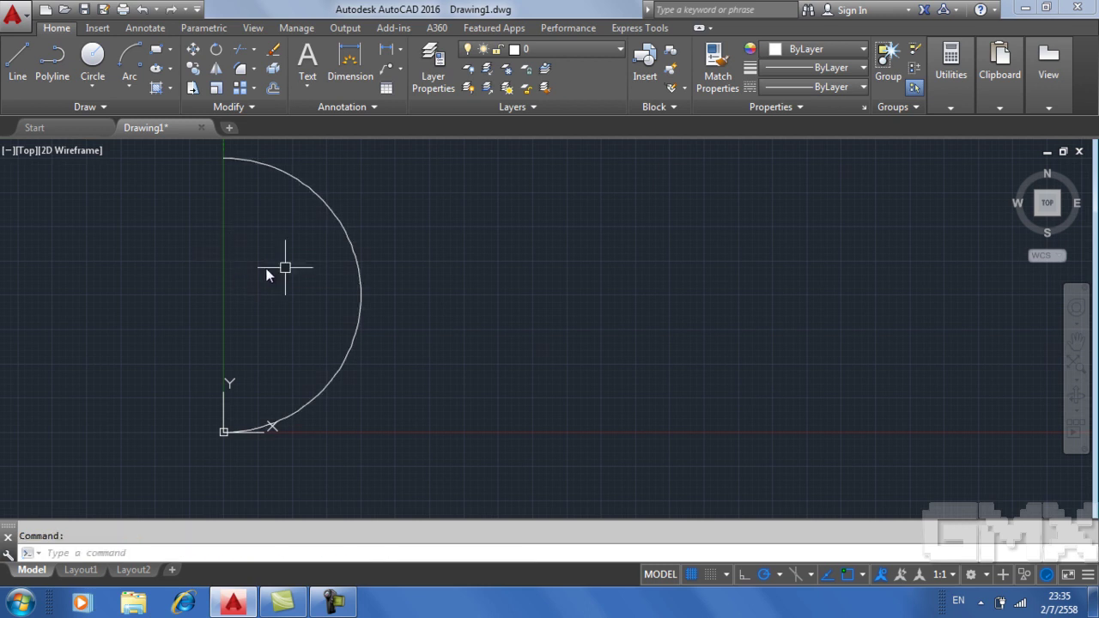
left_click(354, 264)
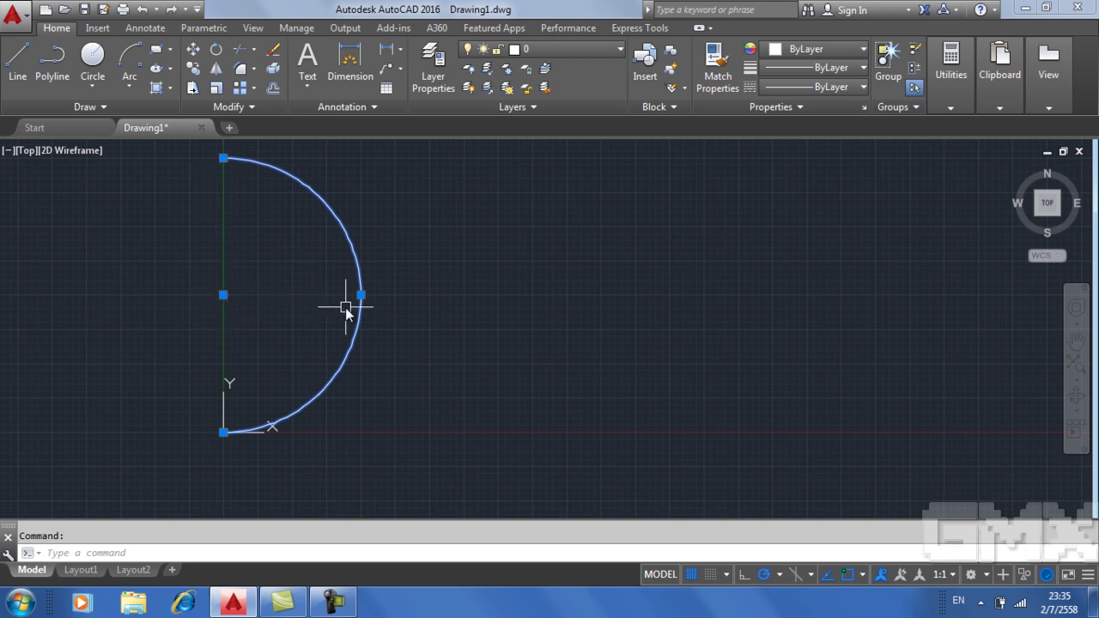
type("e")
key("Return")
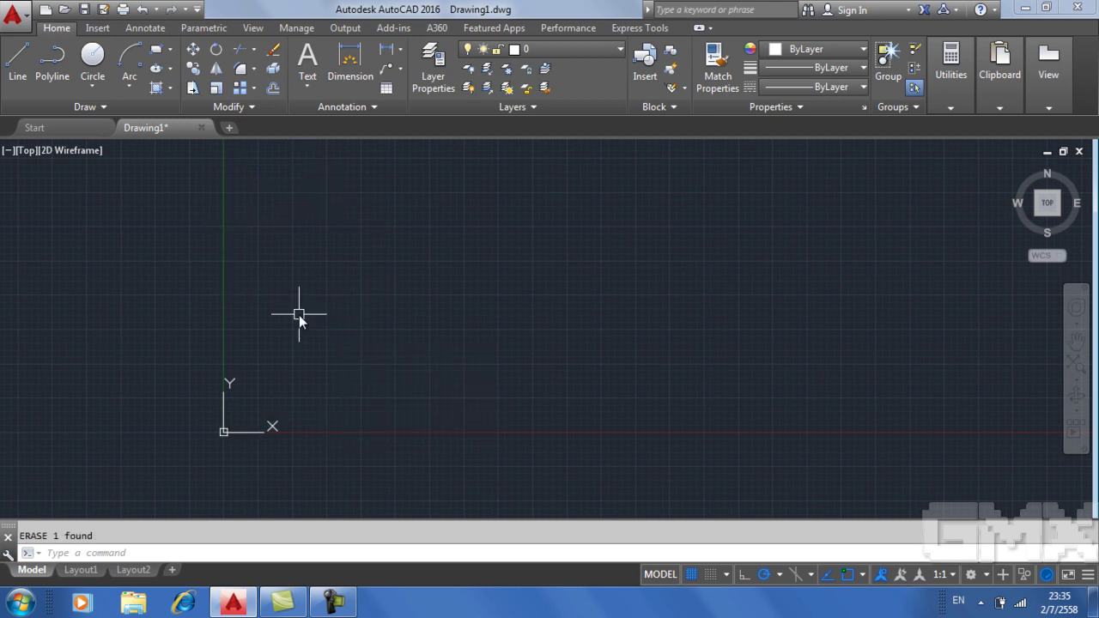
Start a new arc with the A command at the origin 0,0.
left_click(131, 90)
key("Escape")
type("A")
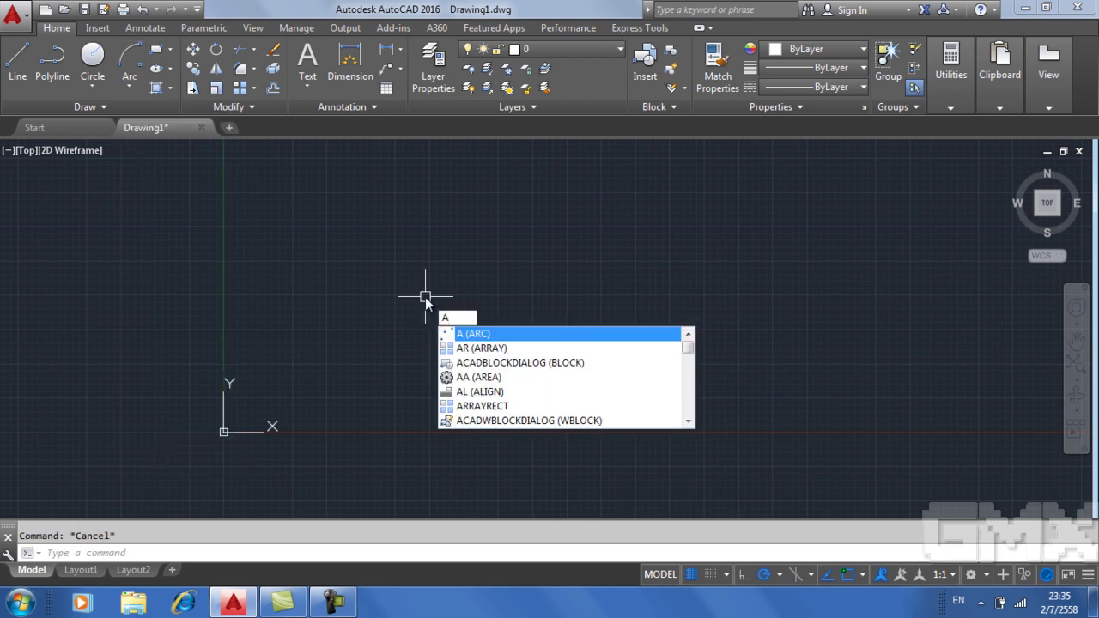
key("Return")
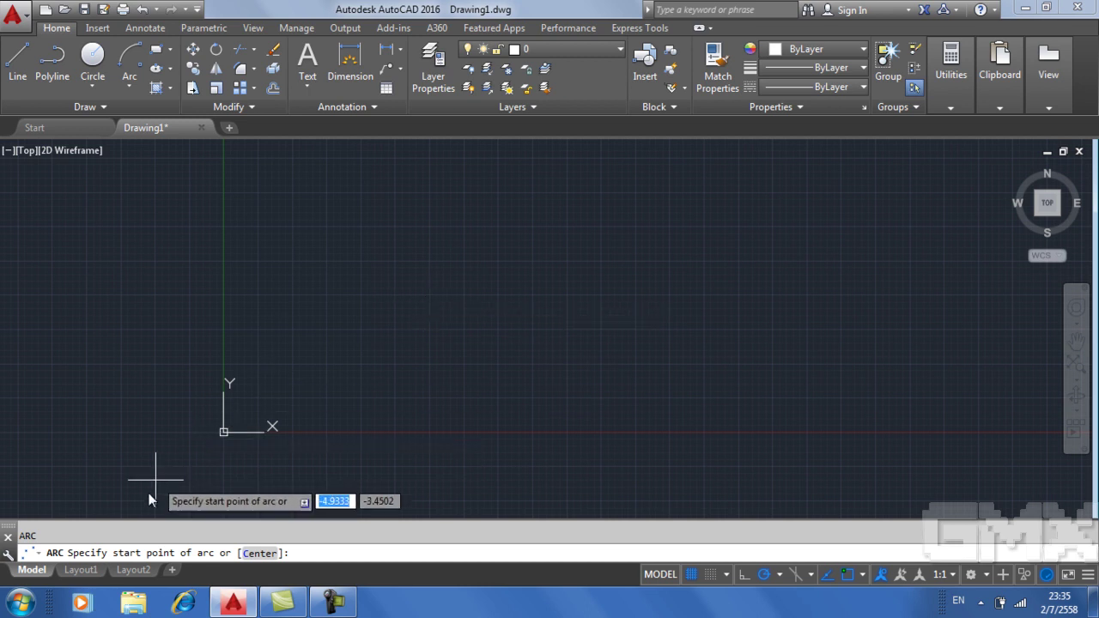
type("0")
key("Tab")
type("0")
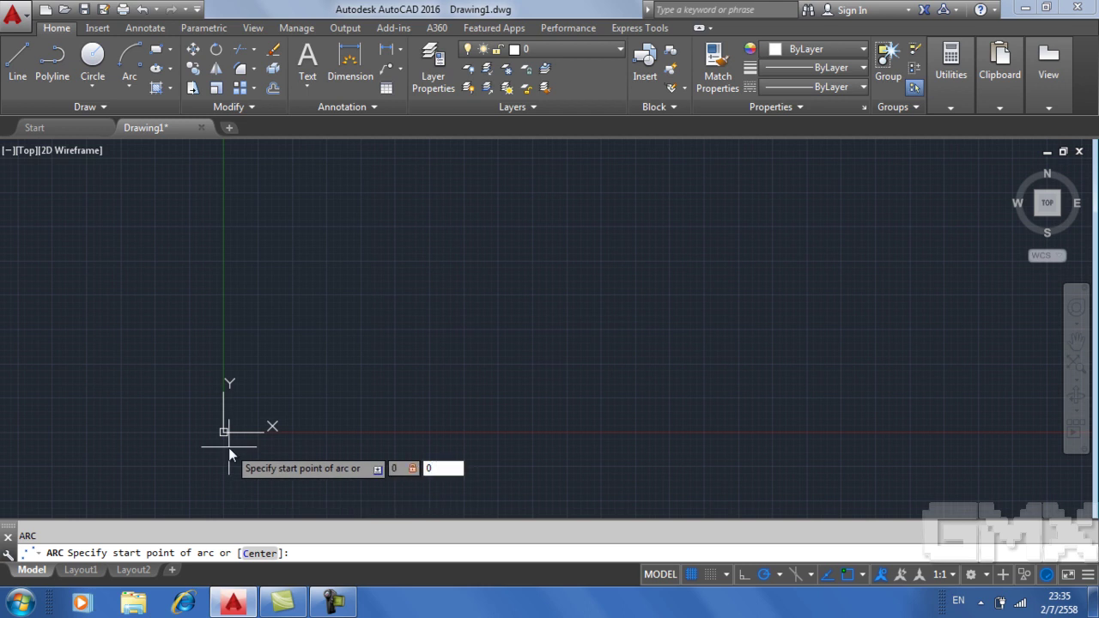
key("Return")
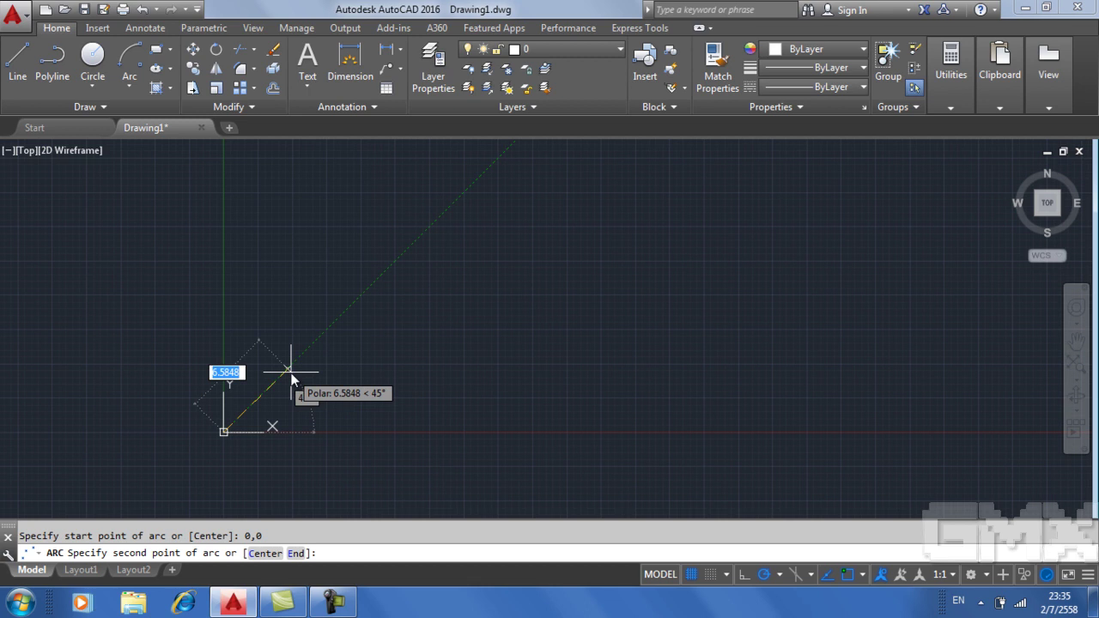
Set the centre 15 units above via the C option and end the arc at 135°.
type("c")
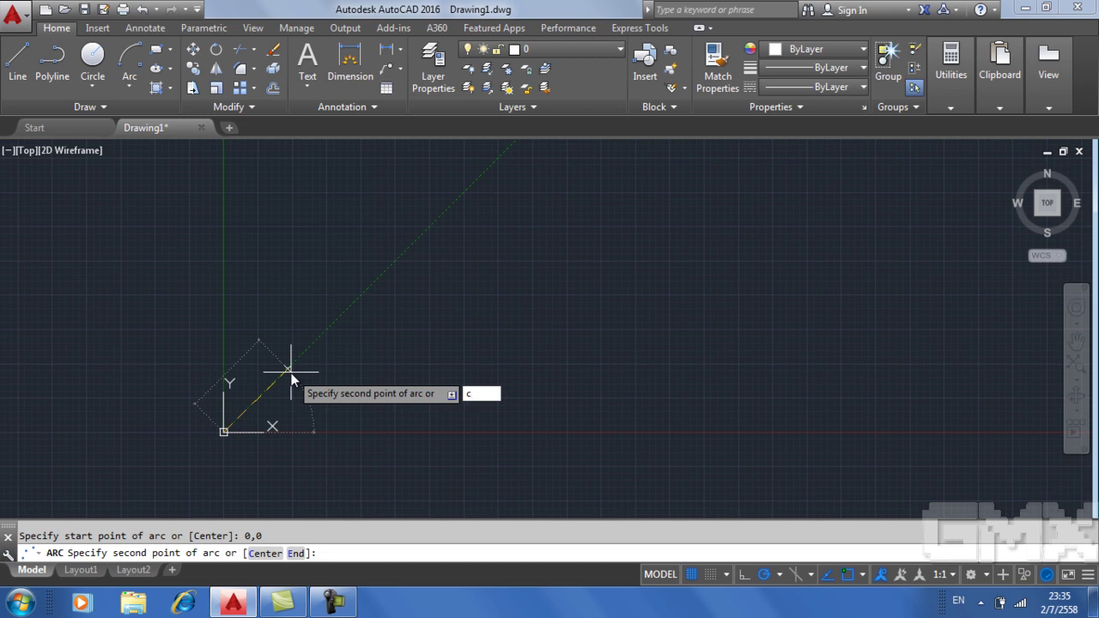
key("Return")
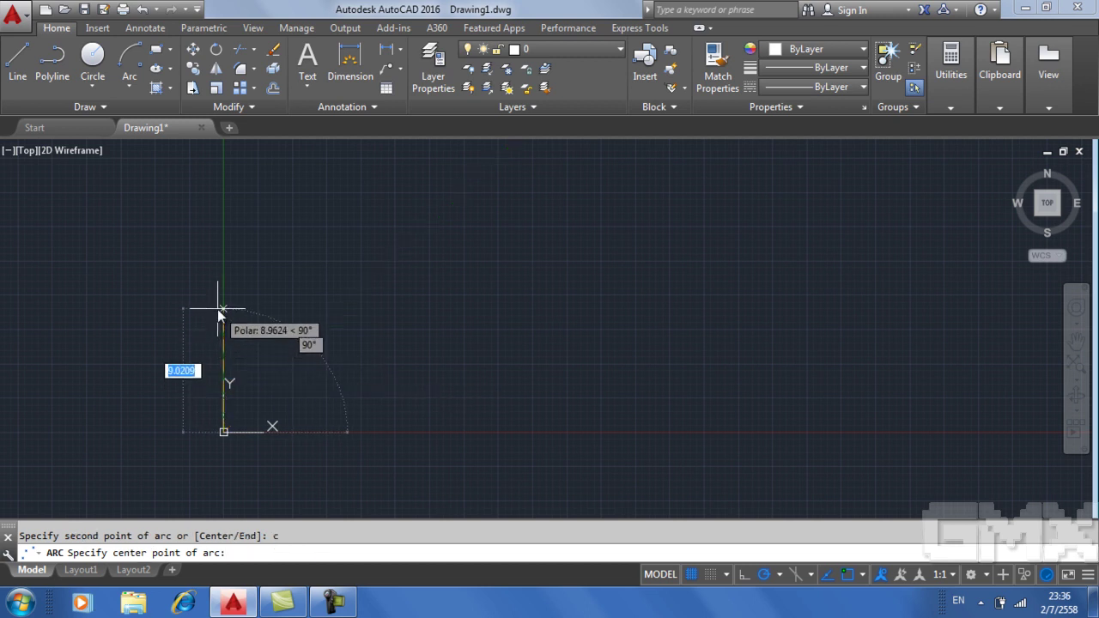
type("15")
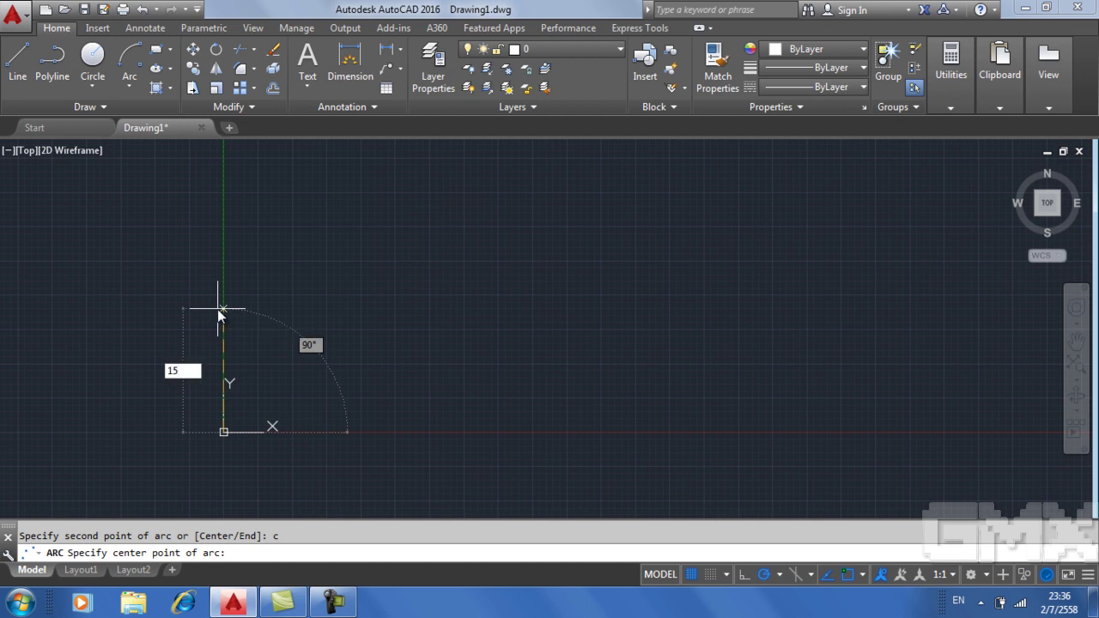
key("Return")
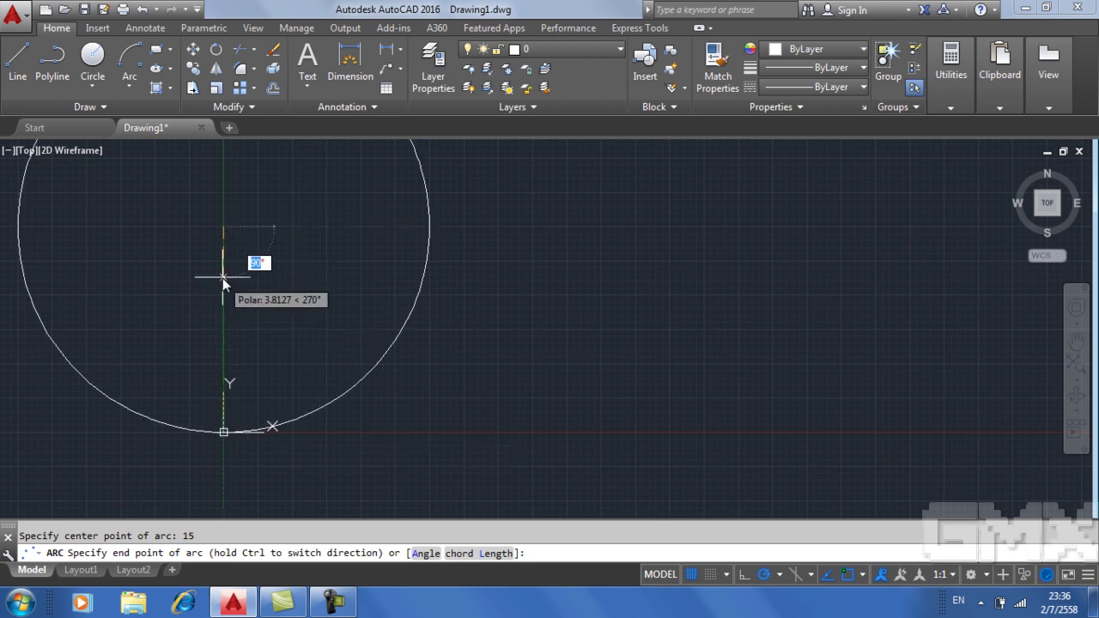
middle_click_drag(240, 232, 261, 270)
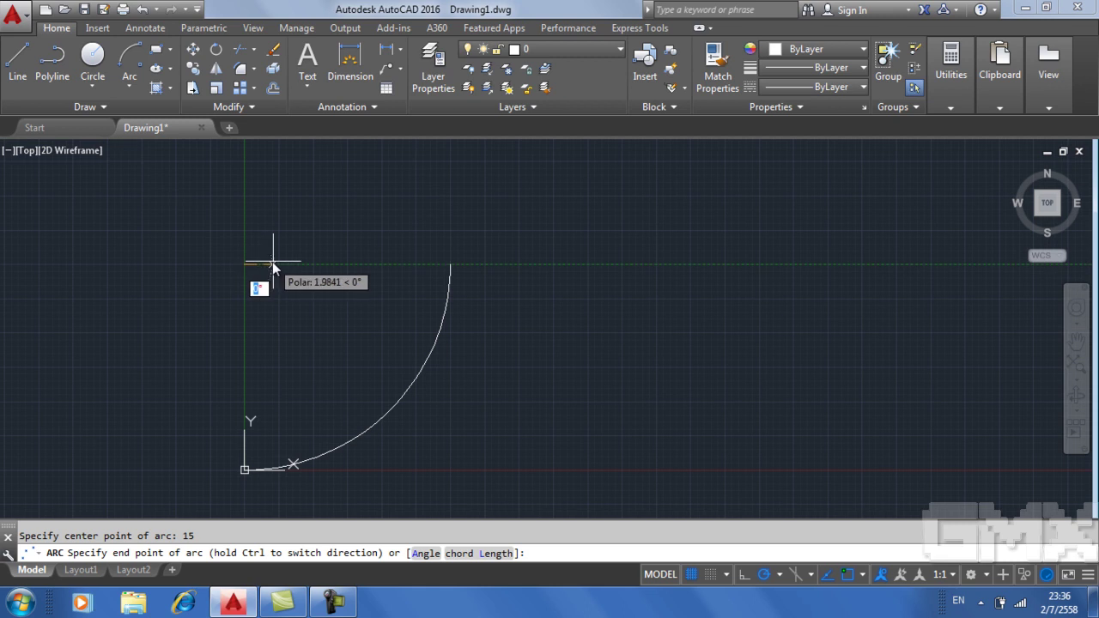
middle_click_drag(273, 263, 282, 290)
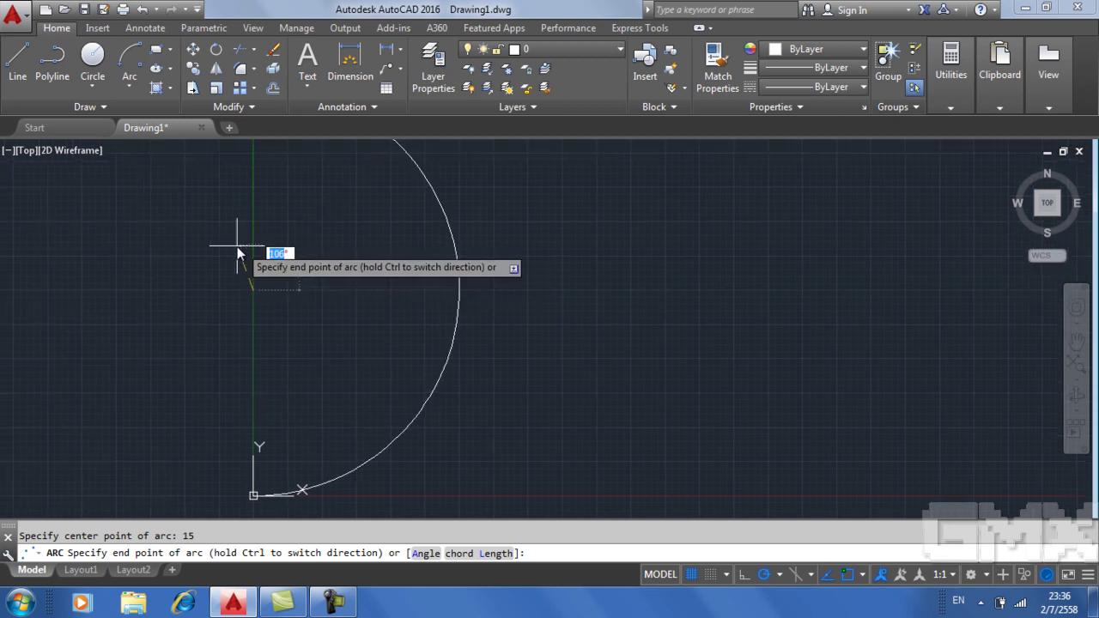
scroll(210, 248, "down", 4)
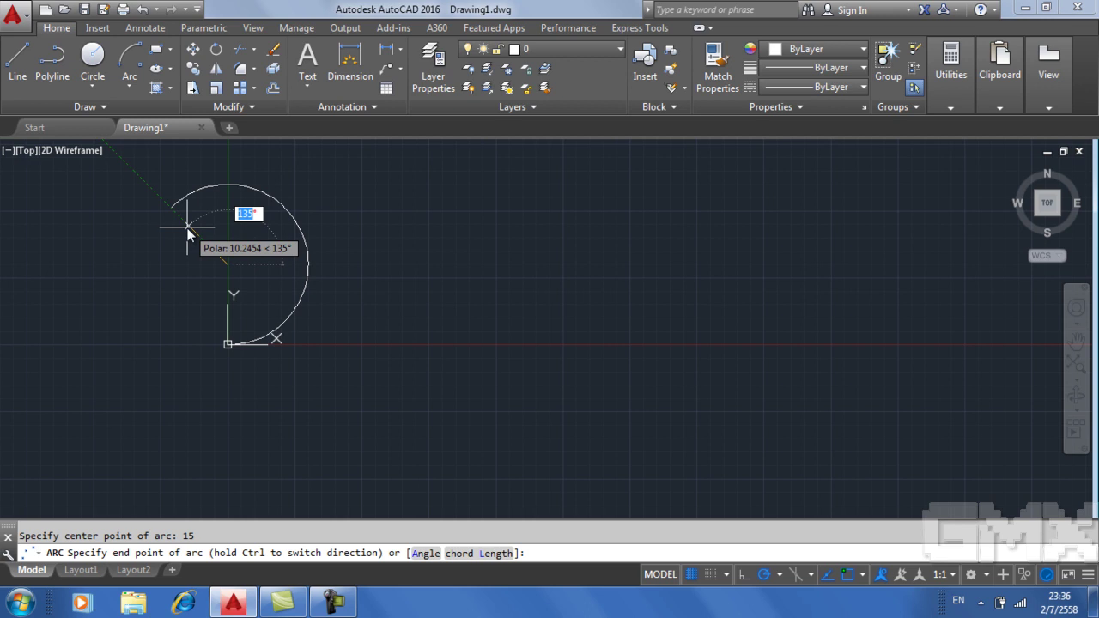
left_click(187, 230)
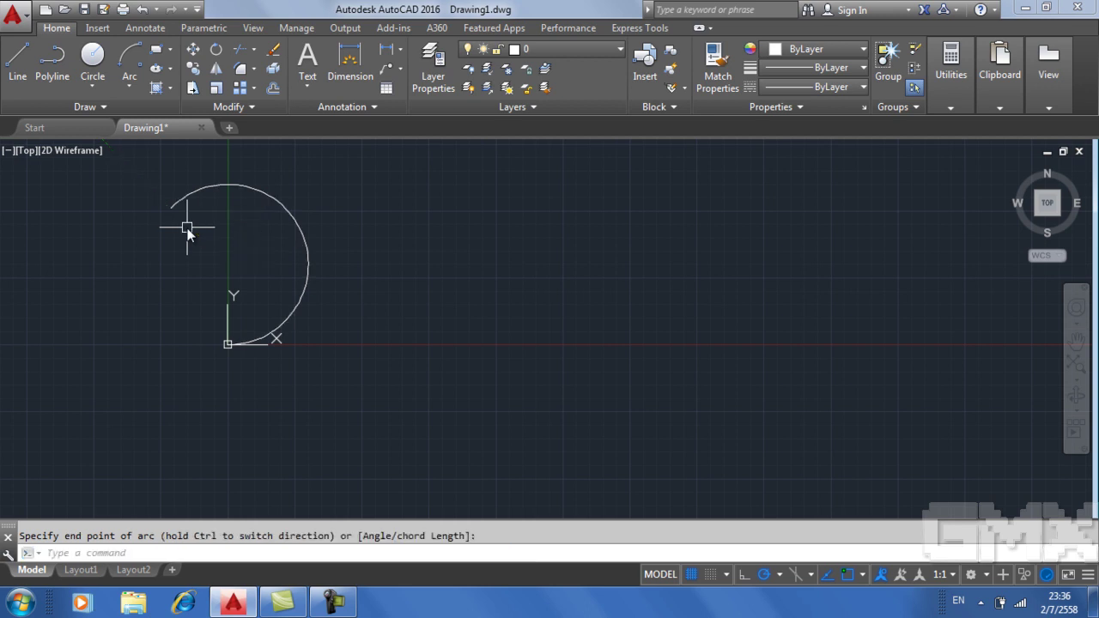
left_click(308, 264)
key("Escape")
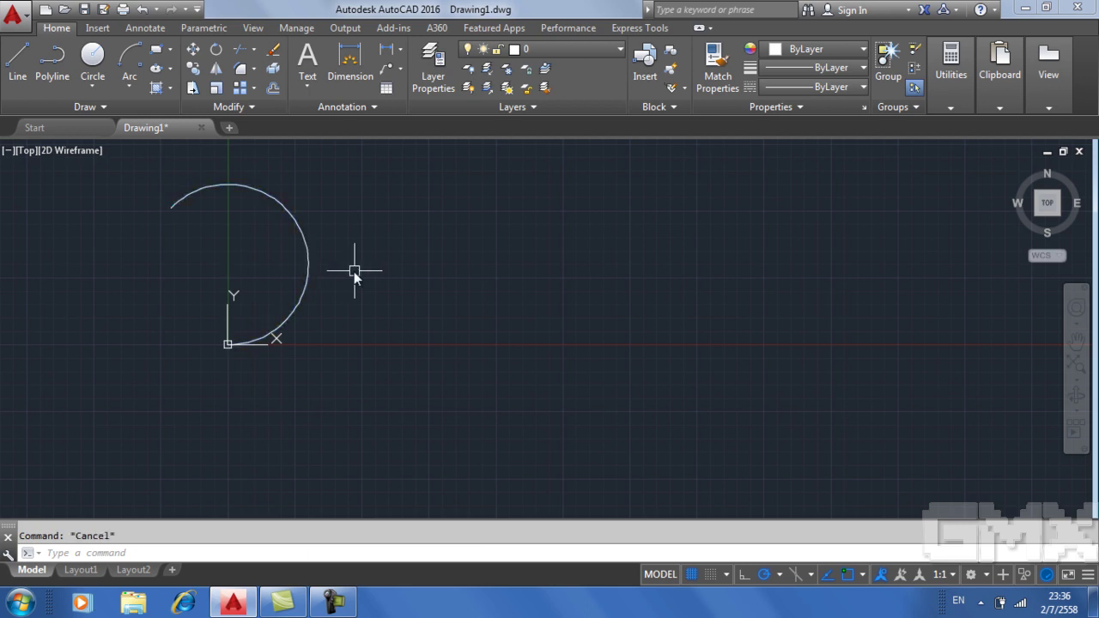
Add an R15.0000 radius dimension to the arc.
left_click(347, 62)
left_click(308, 251)
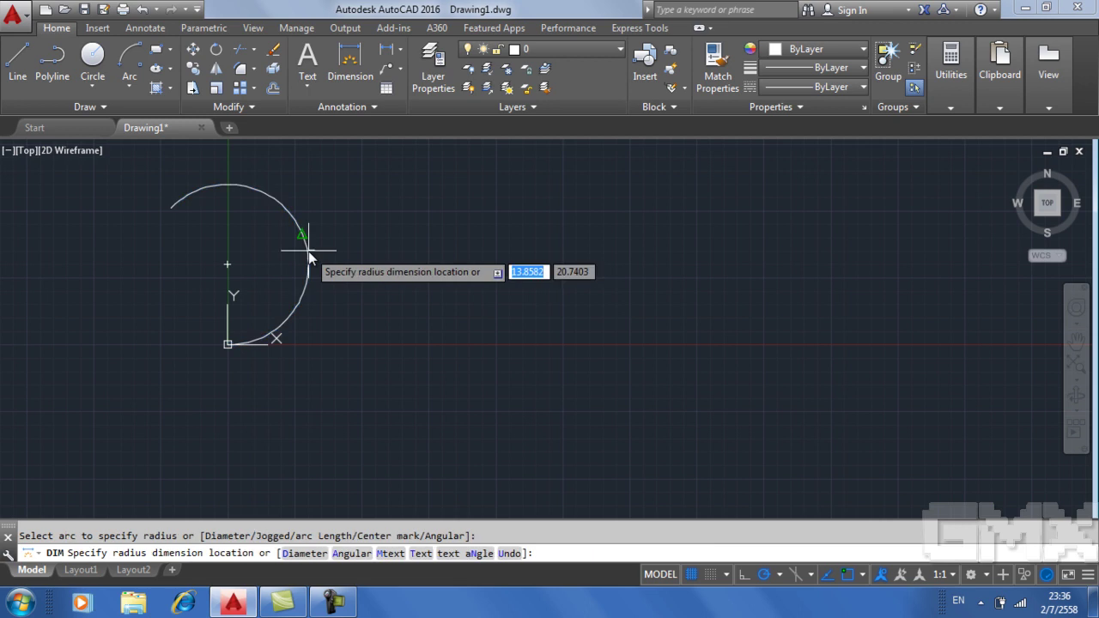
scroll(317, 212, "up", 4)
scroll(279, 206, "up", 2)
scroll(276, 214, "up", 2)
scroll(277, 220, "up", 4)
scroll(276, 222, "up", 2)
left_click(275, 225)
scroll(277, 284, "down", 5)
scroll(278, 283, "up", 3)
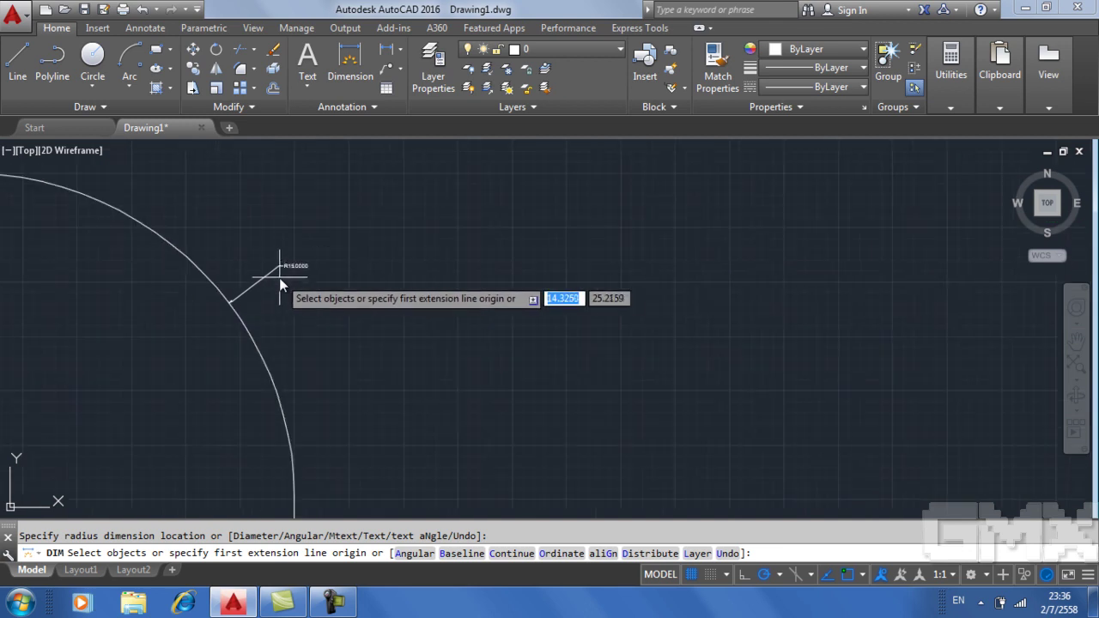
scroll(286, 277, "down", 3)
left_click(302, 250)
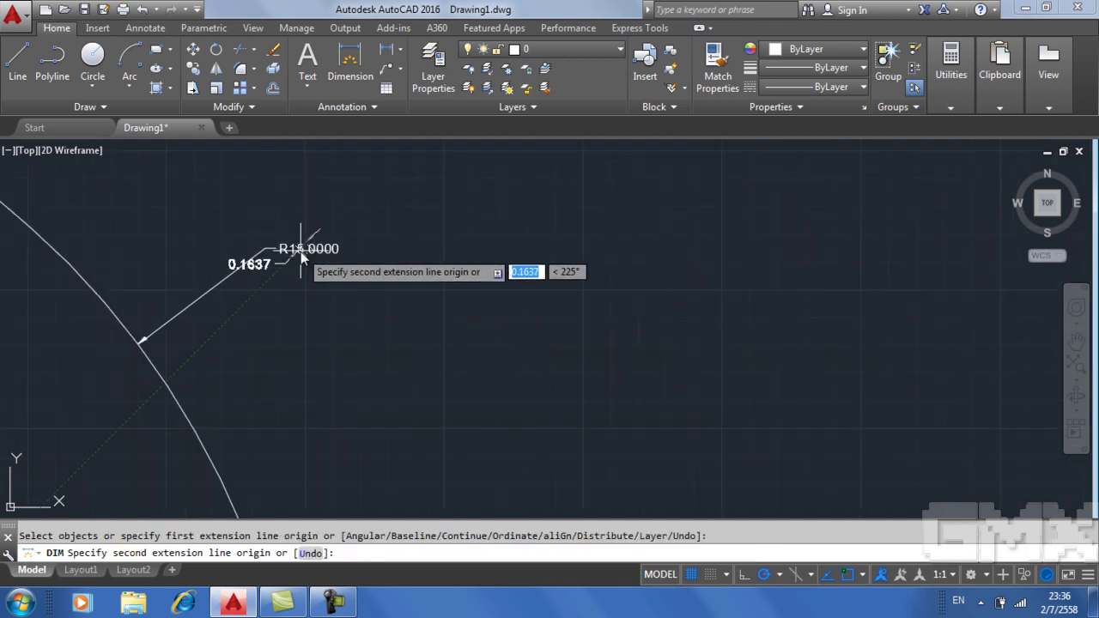
key("Escape")
Change the radius label's text height from 0.1800 to 1.
left_click(311, 249)
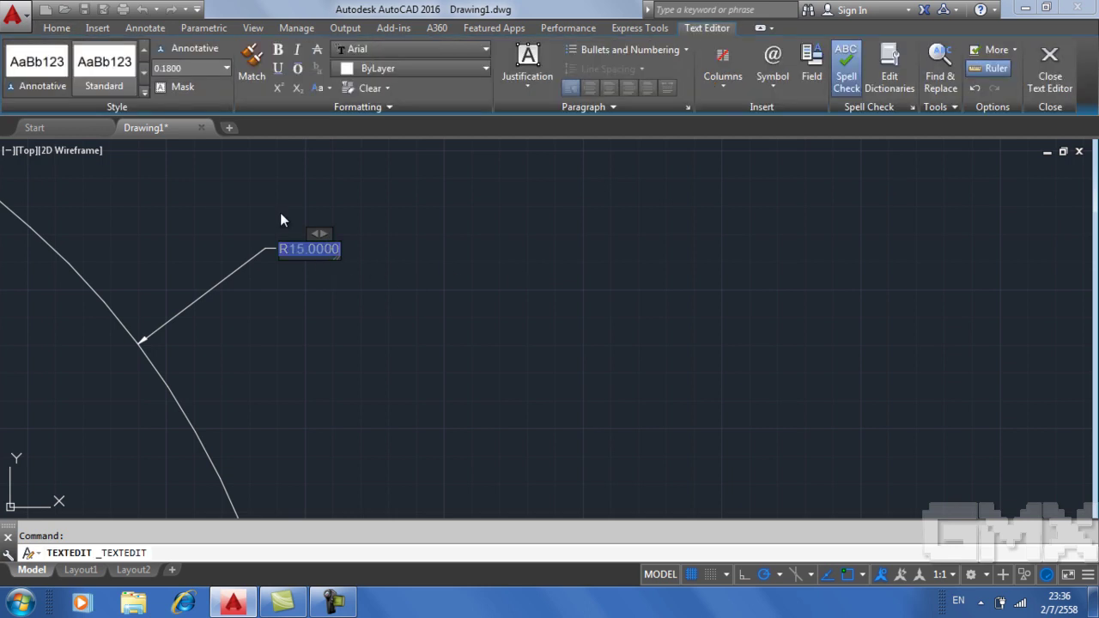
left_click(194, 68)
type("1")
key("Return")
Exit the text editor and pan to bring the whole arc into view.
left_click(533, 306)
scroll(544, 315, "down", 10)
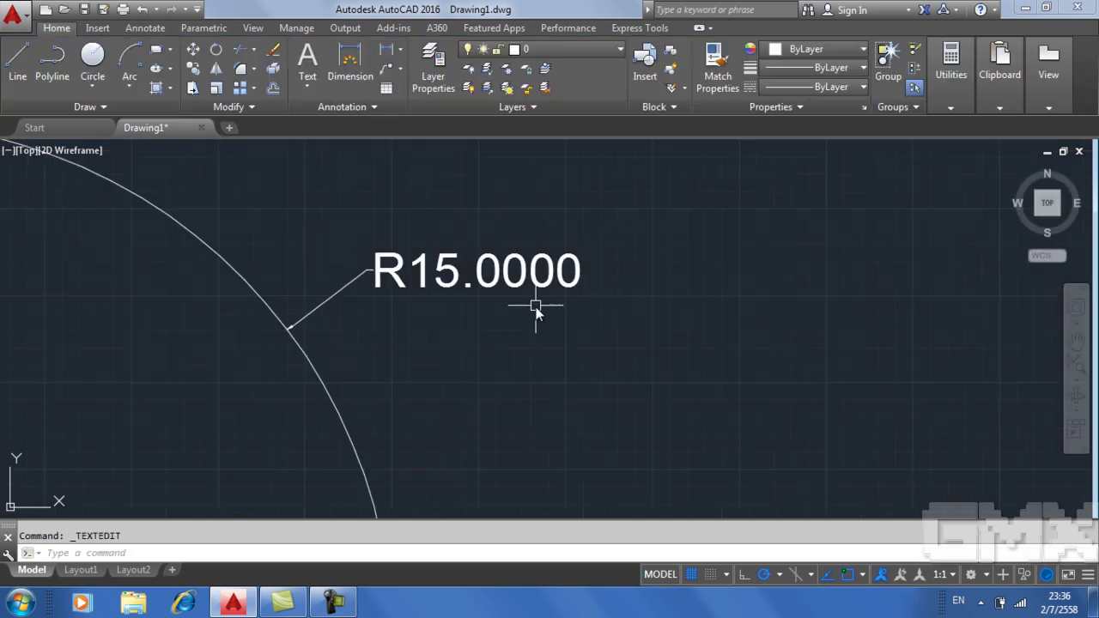
scroll(564, 365, "up", 2)
middle_click_drag(559, 355, 546, 299)
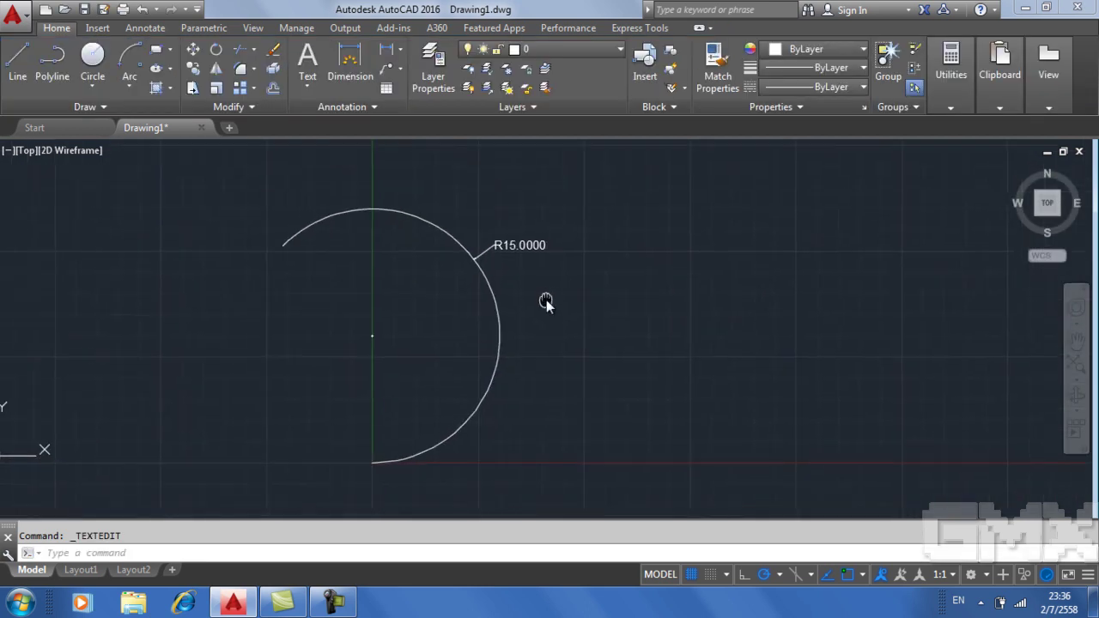
left_click(500, 302)
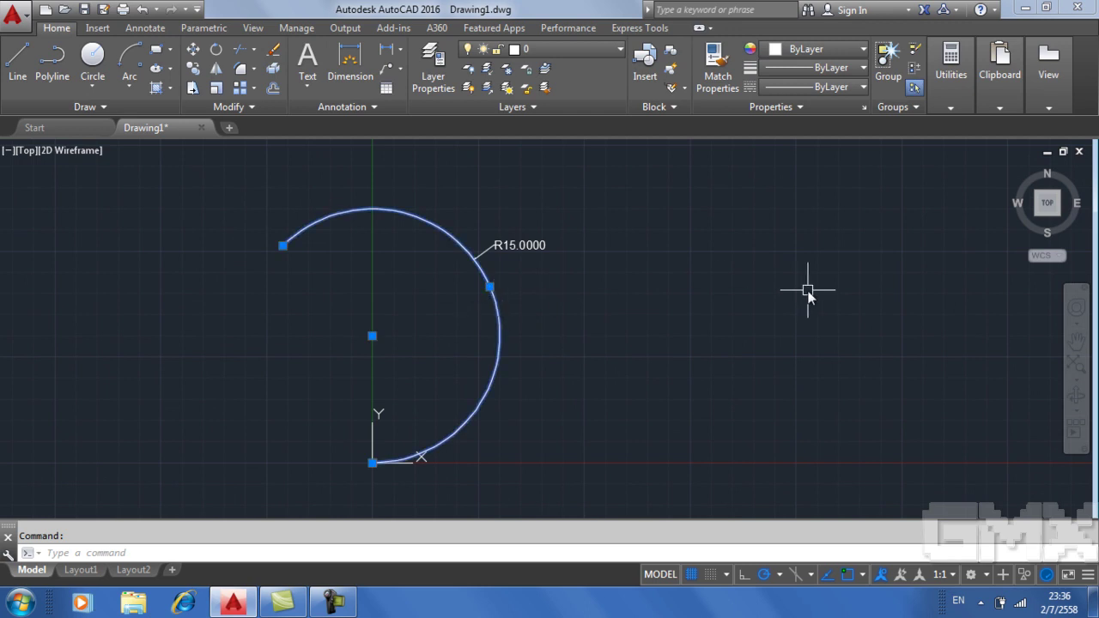
key("Escape")
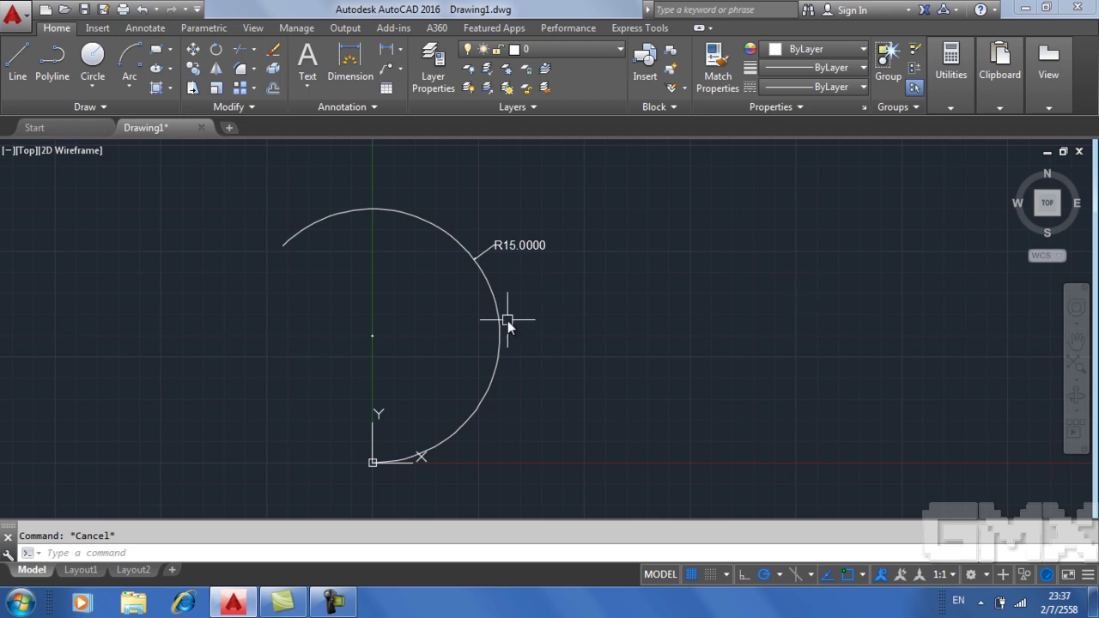
Erase the R15.0000 dimension and then the arc, and show the Arc dropdown list.
left_click(371, 340)
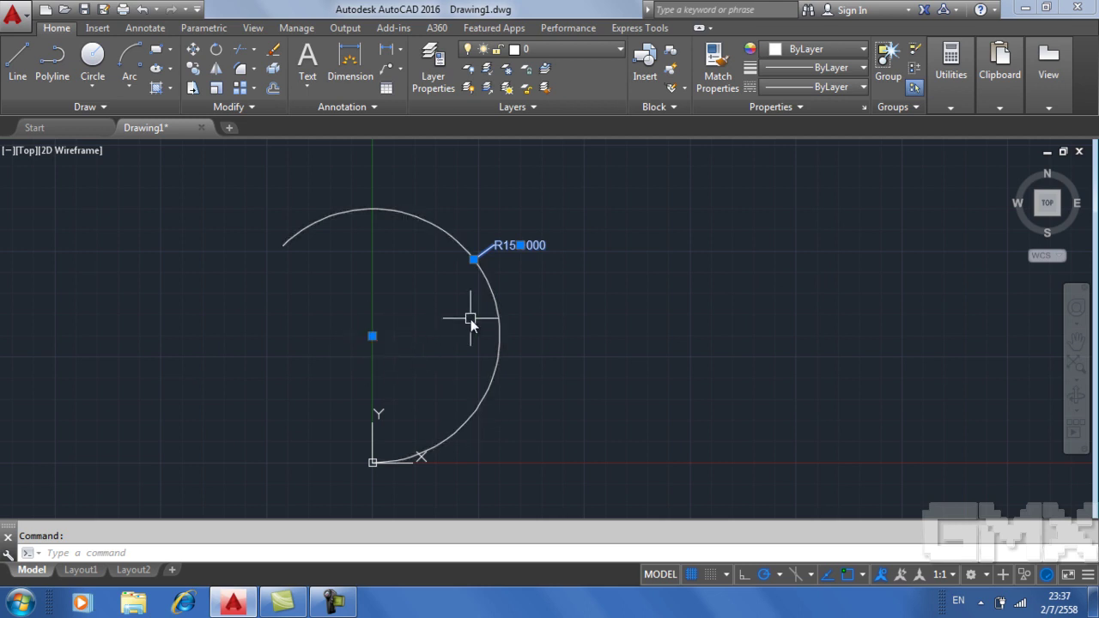
type("e")
key("Return")
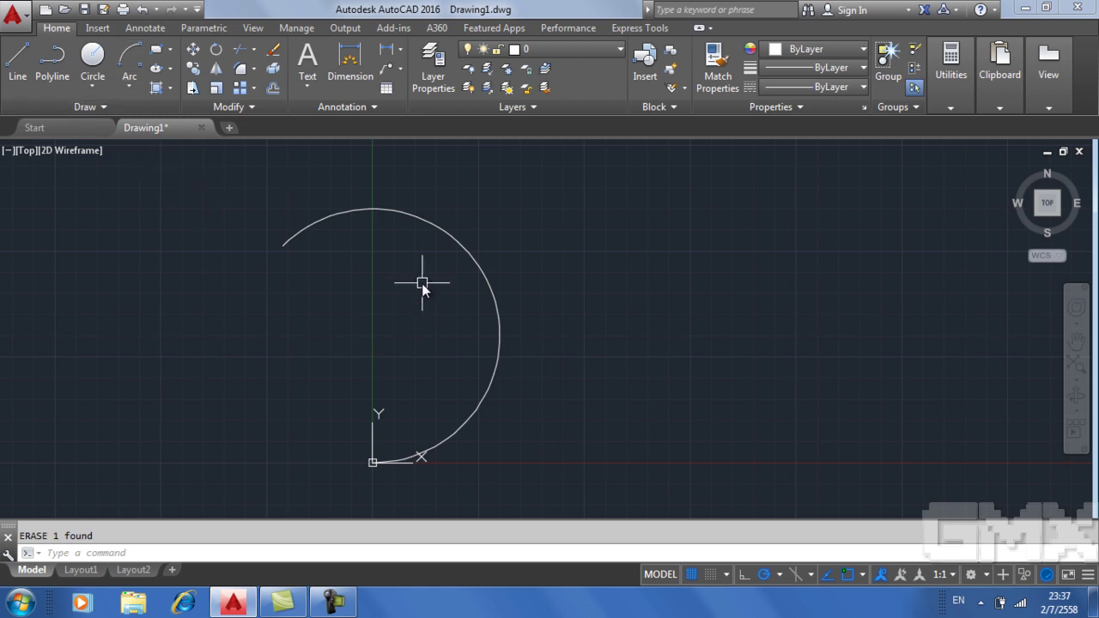
type("e")
key("Return")
left_click(456, 243)
key("Return")
left_click(130, 89)
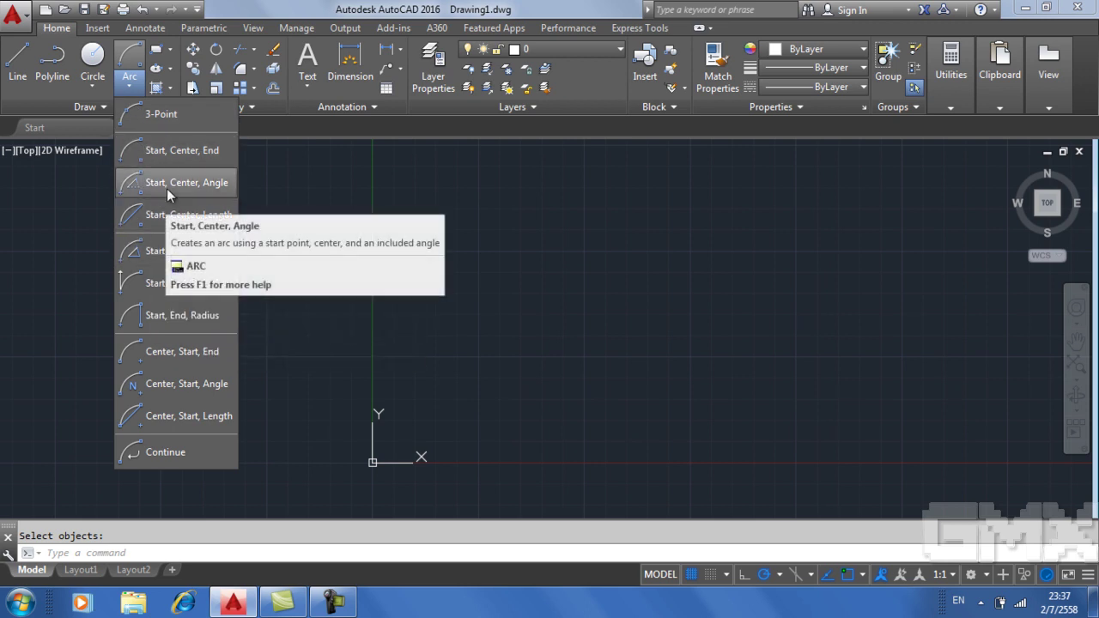
mouse_move(187, 183)
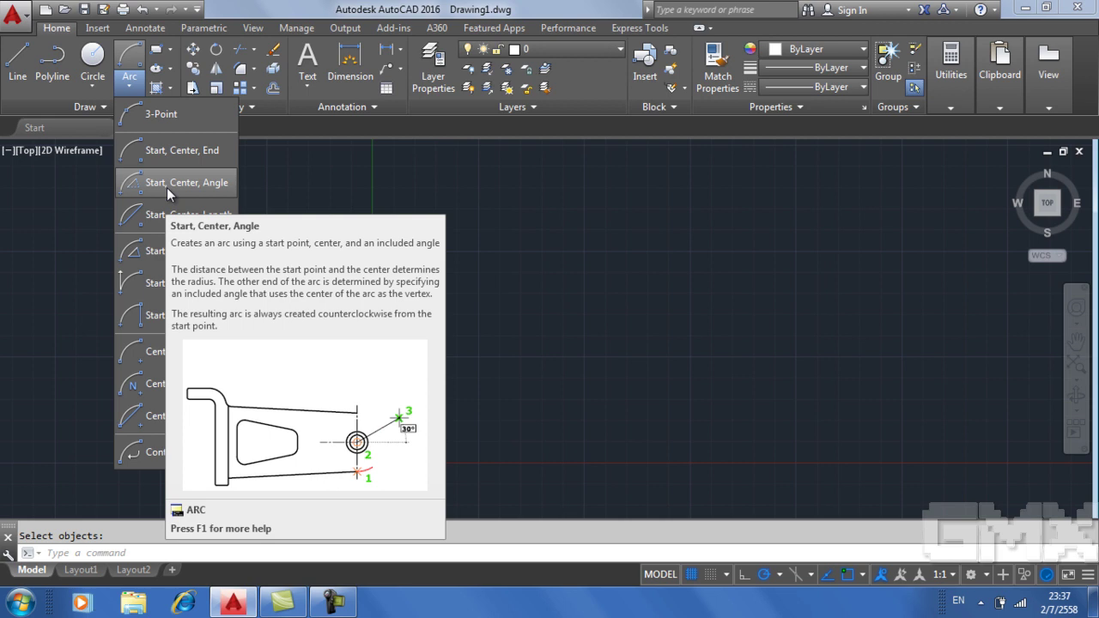
left_click(166, 187)
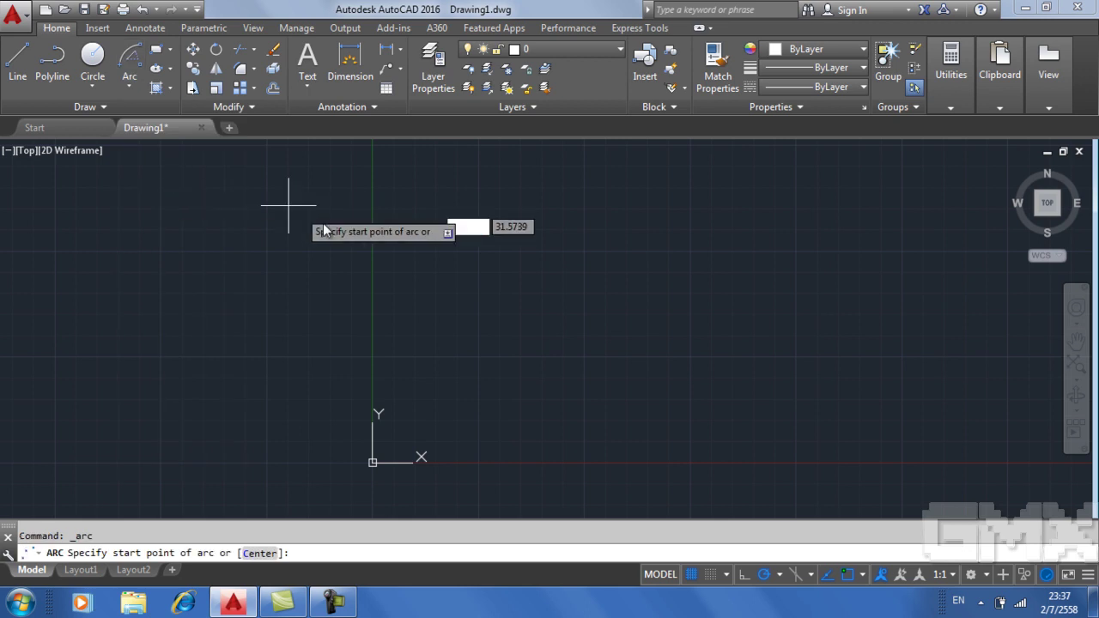
middle_click_drag(395, 449, 391, 395)
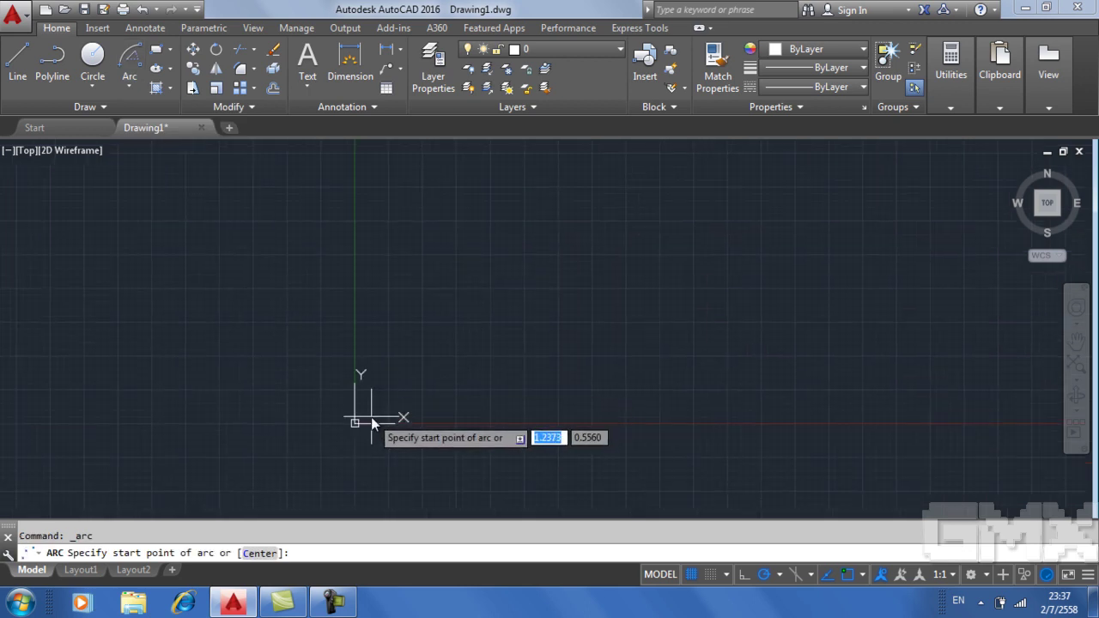
left_click(442, 325)
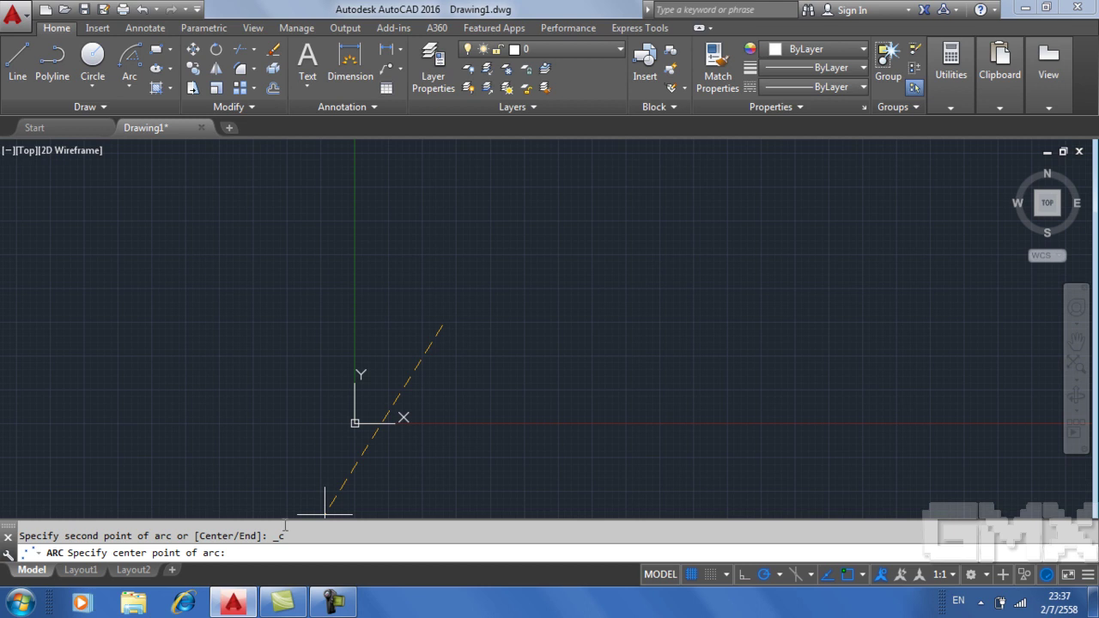
scroll(436, 294, "up", 3)
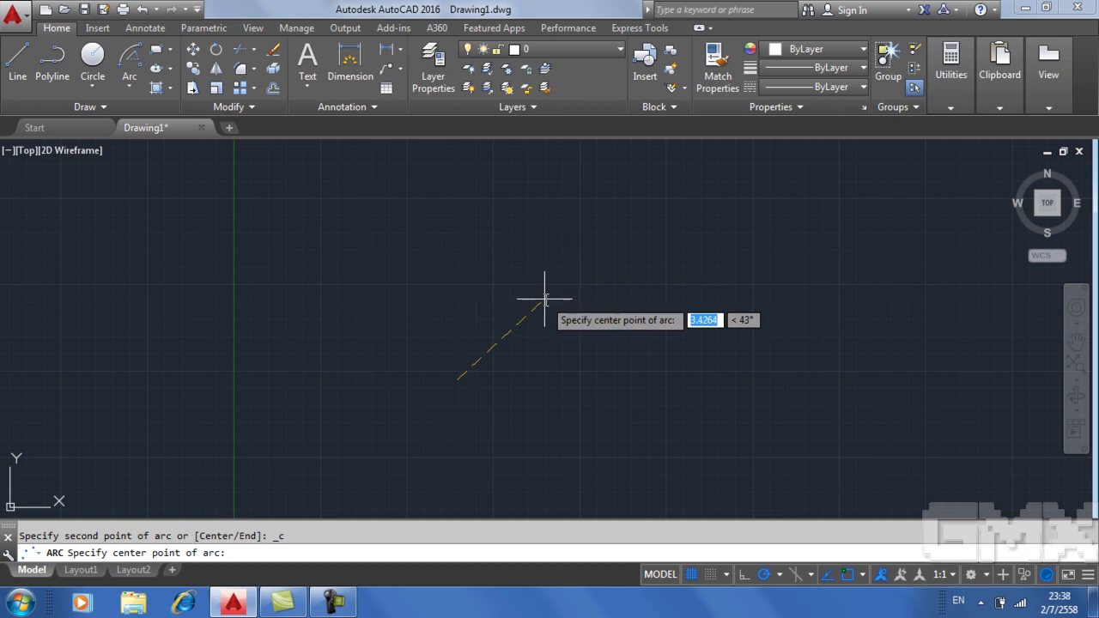
type("<45")
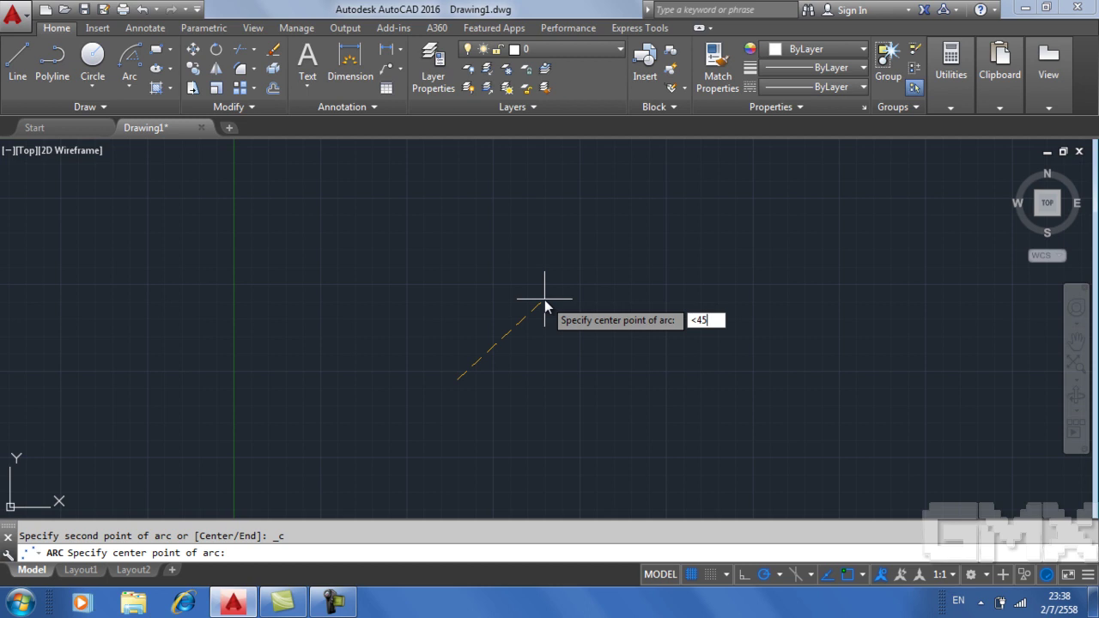
key("Return")
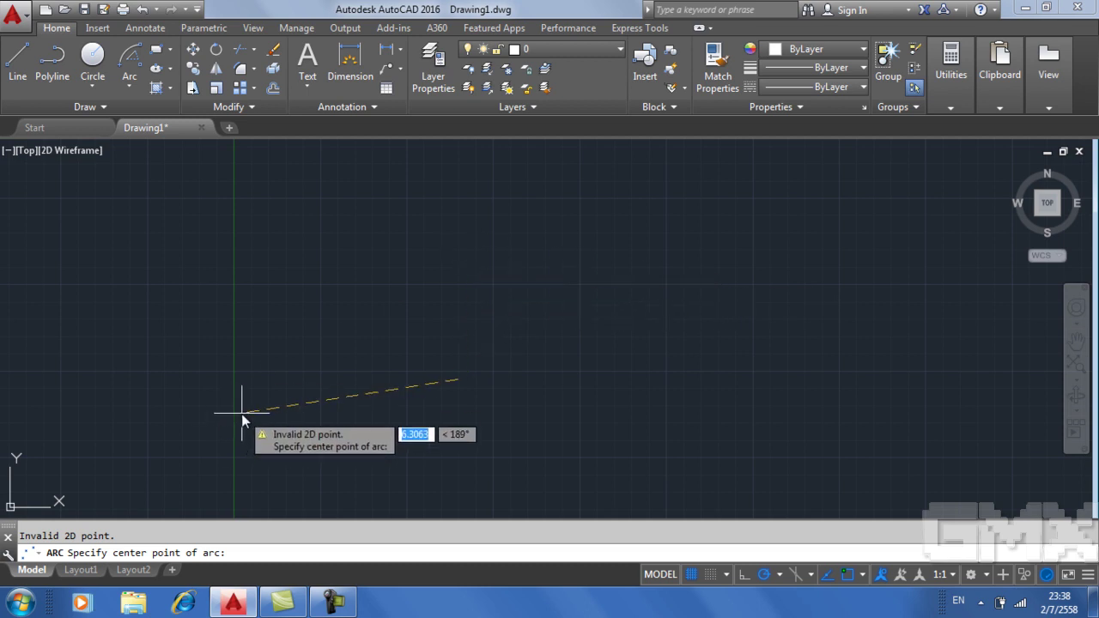
key("Escape")
Draw a Start, Center, Angle arc with a 20° included angle.
left_click(131, 79)
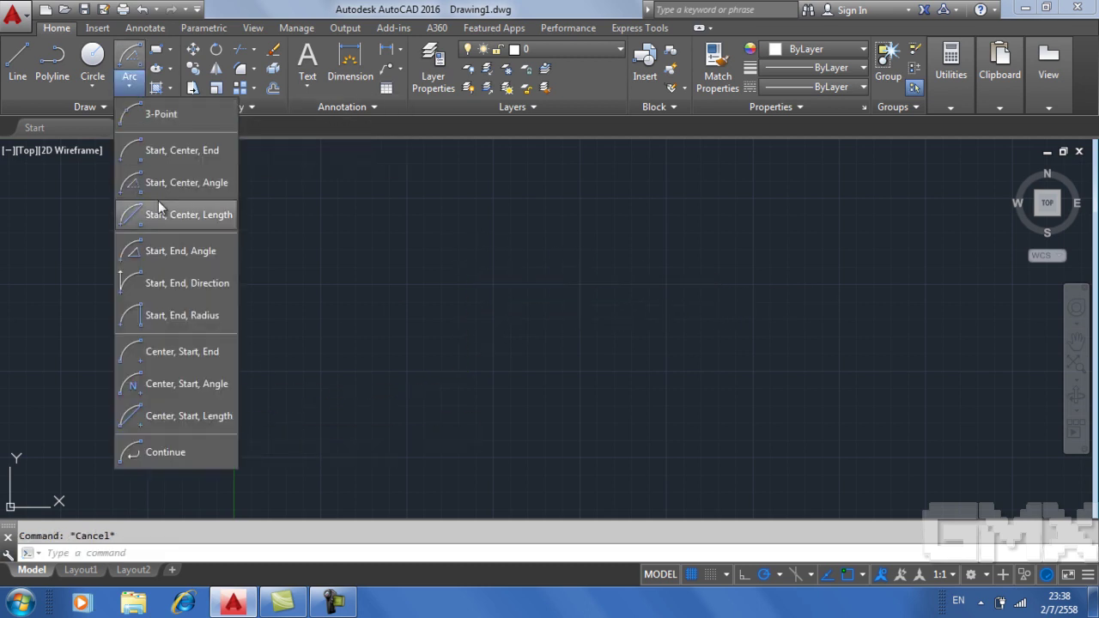
left_click(173, 184)
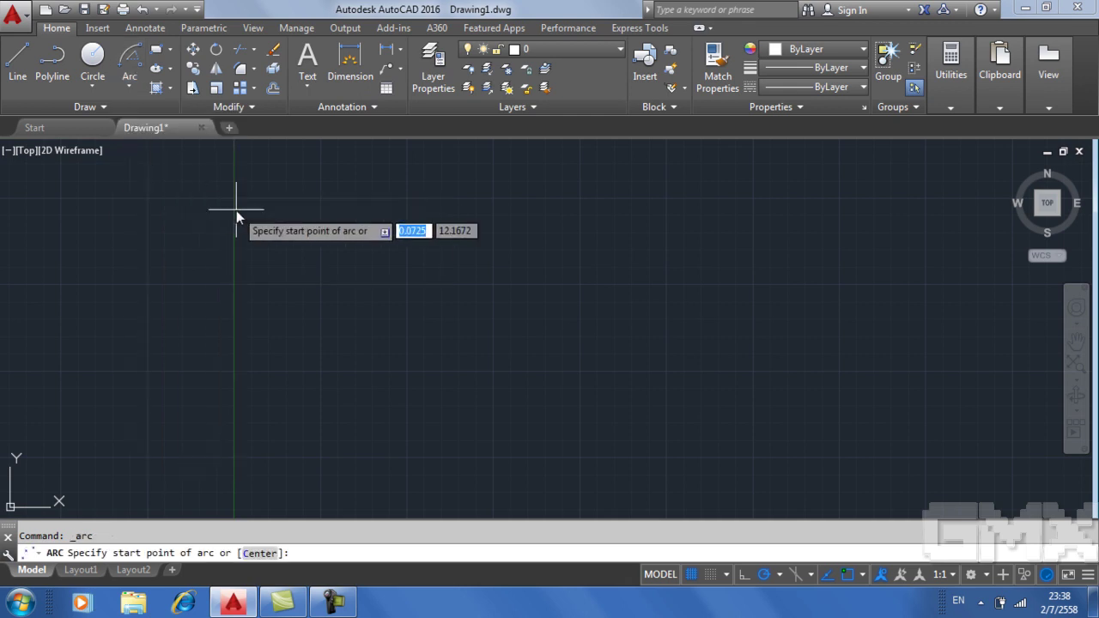
left_click(388, 381)
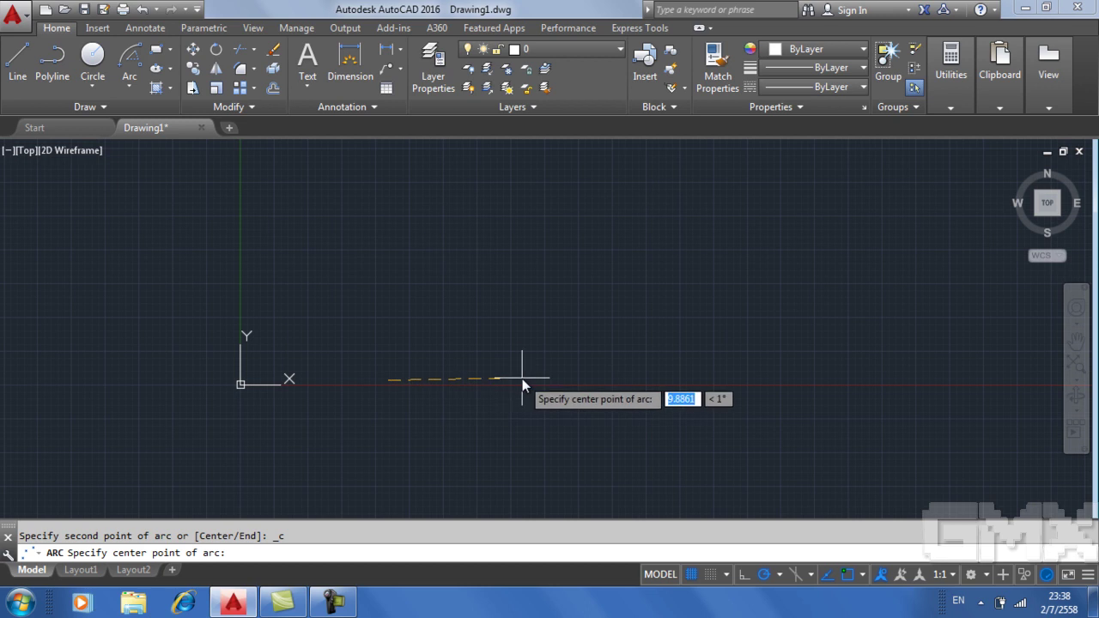
left_click(521, 379)
middle_click_drag(563, 311, 612, 276)
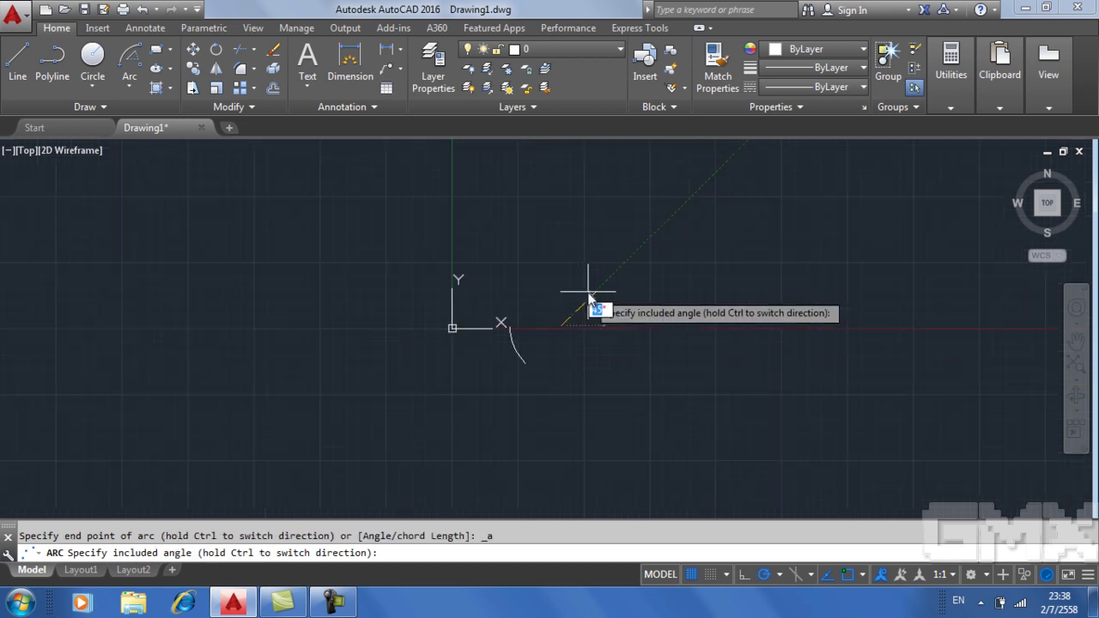
scroll(614, 275, "up", 2)
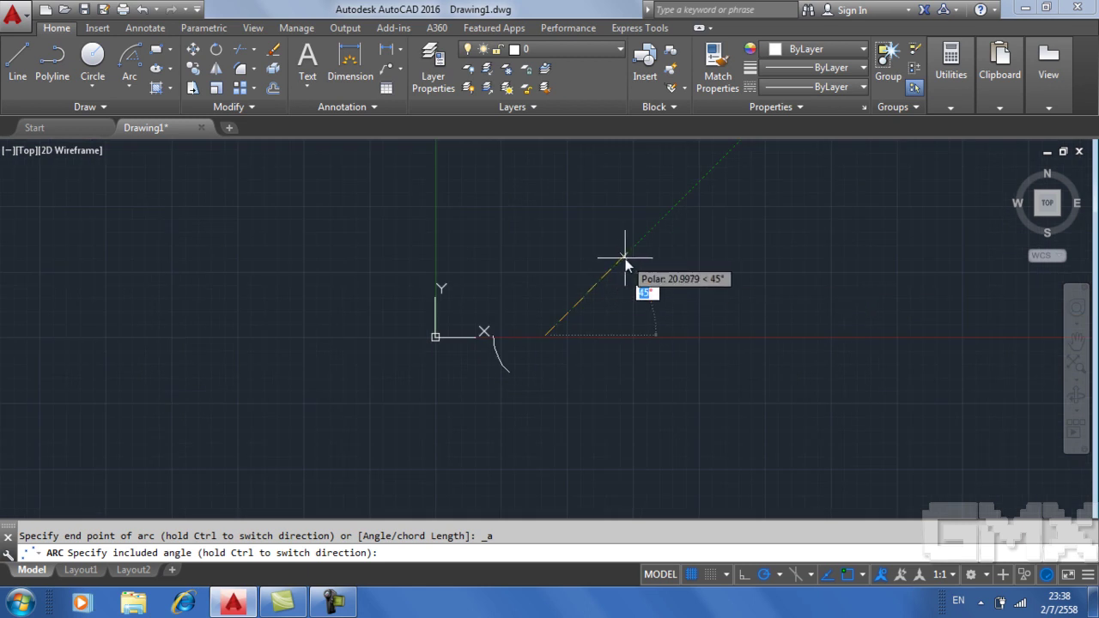
type("20")
key("Return")
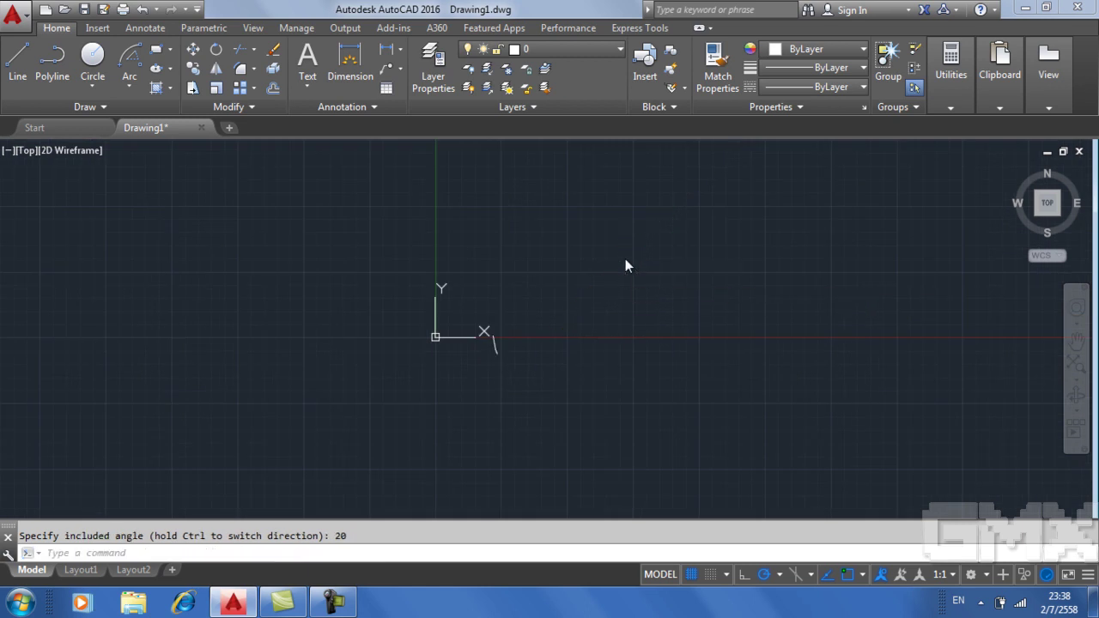
Select the small arc and delete it, leaving the drawing empty.
left_click(653, 267)
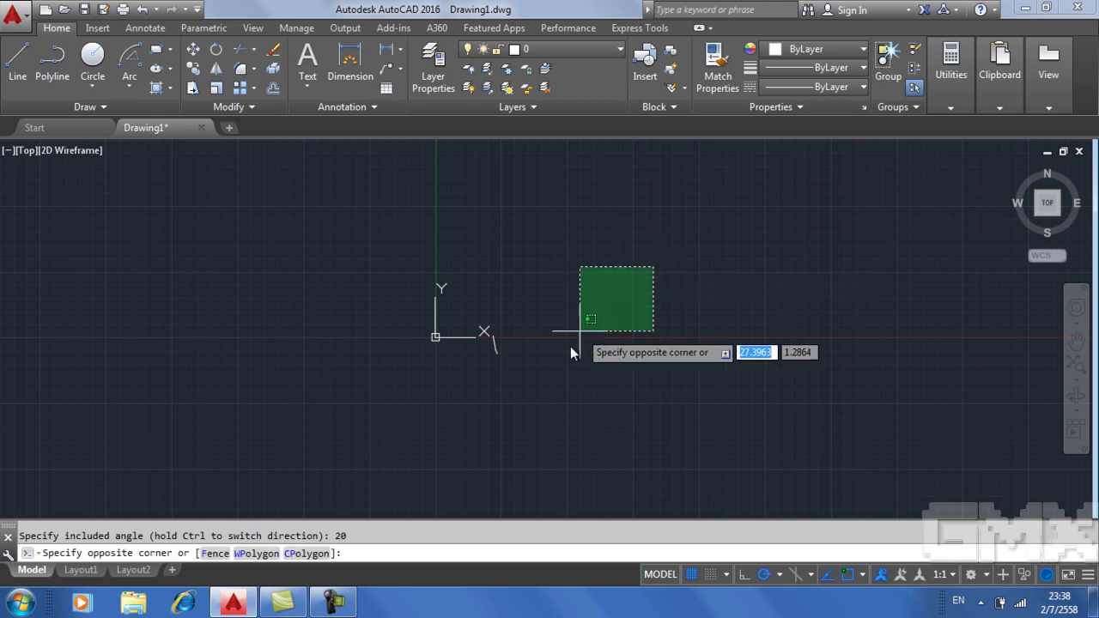
left_click(483, 369)
scroll(485, 364, "up", 2)
left_click(507, 361)
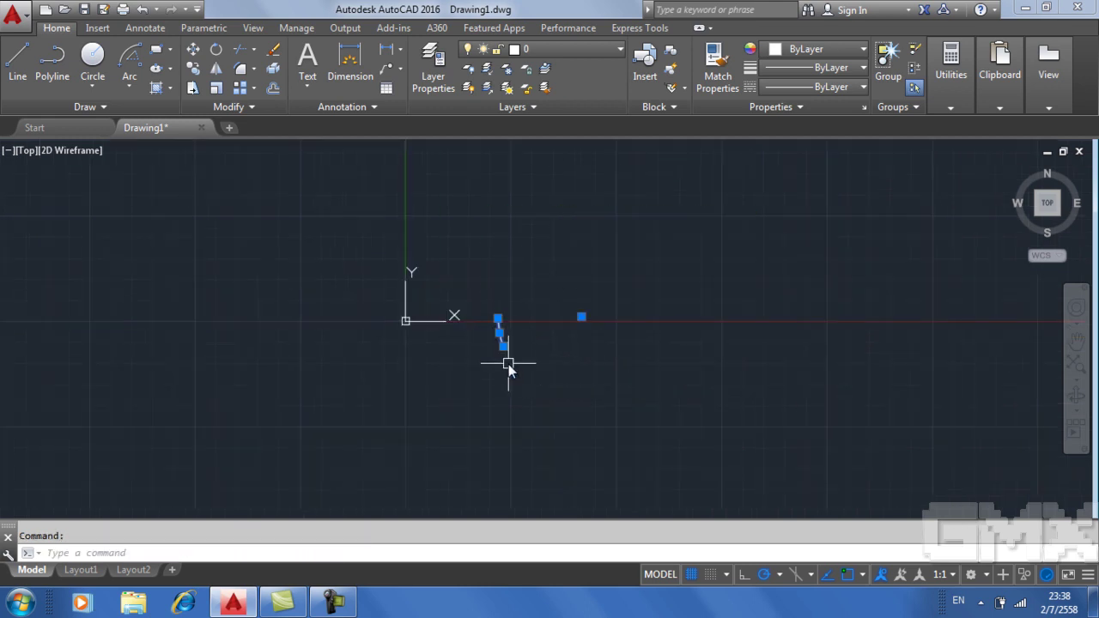
scroll(498, 357, "up", 2)
scroll(533, 345, "up", 6)
scroll(549, 344, "down", 4)
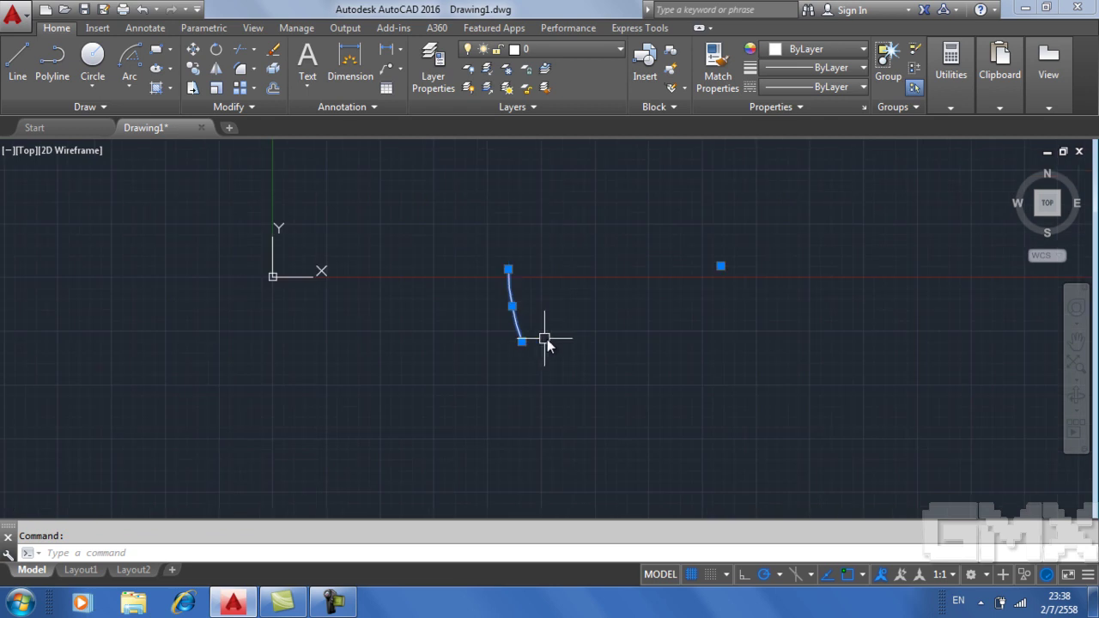
key("Delete")
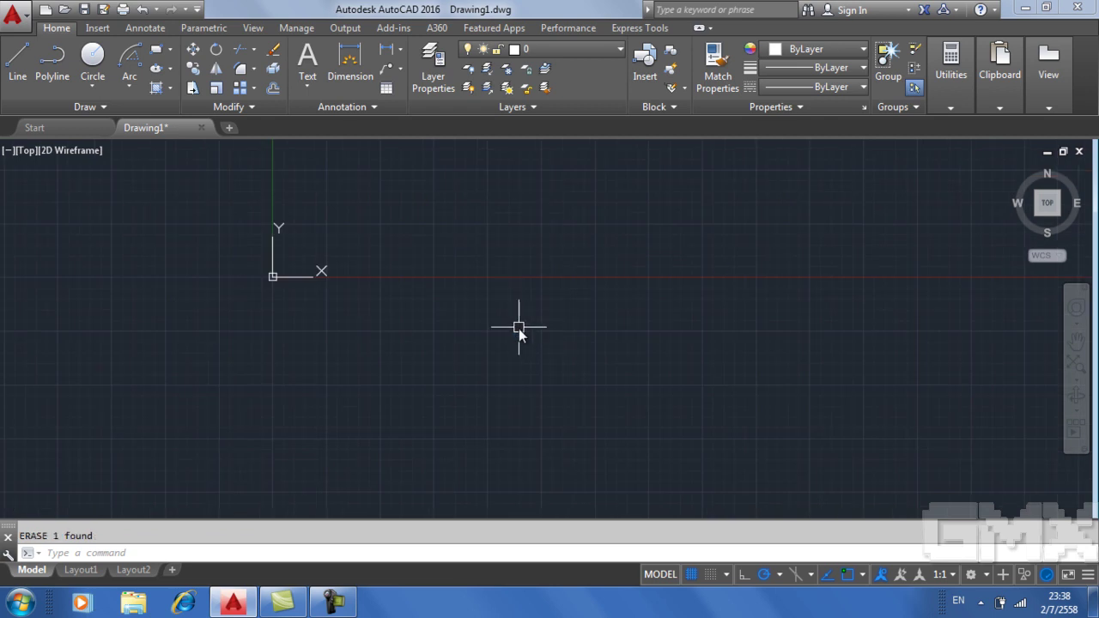
Draw a start-center arc with its direction locked at 45° before fixing the end.
type("A")
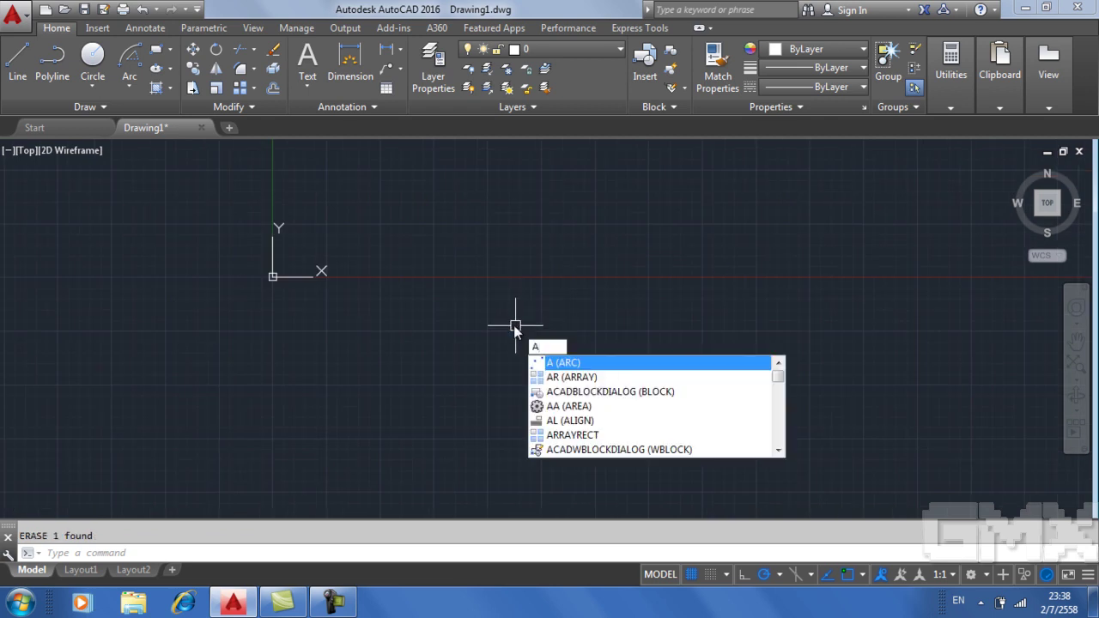
key("Return")
left_click(469, 257)
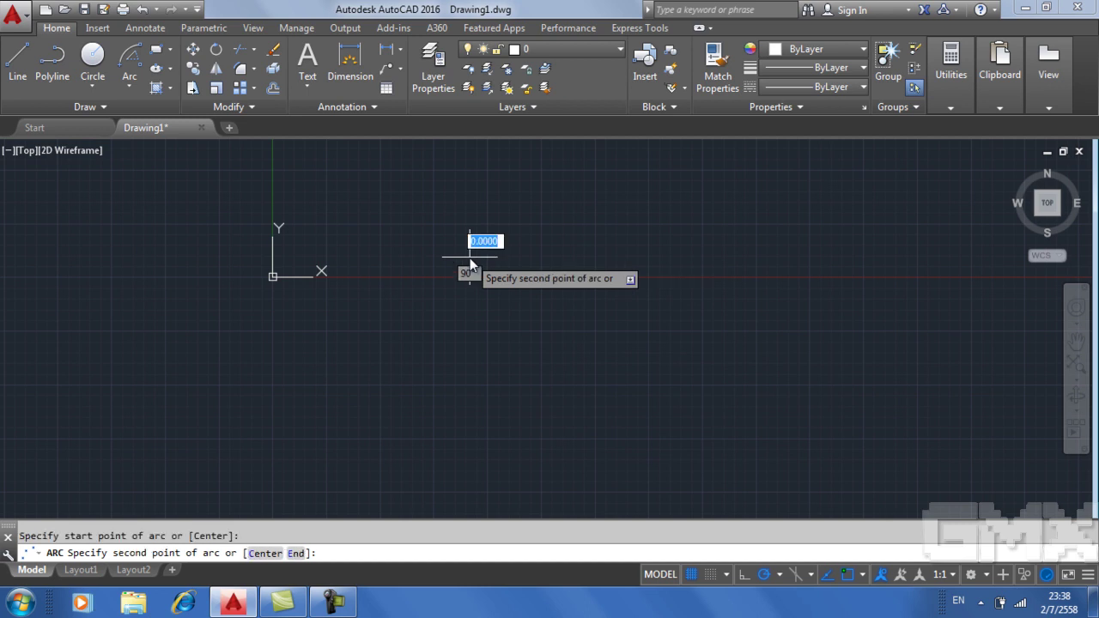
type("c")
key("Return")
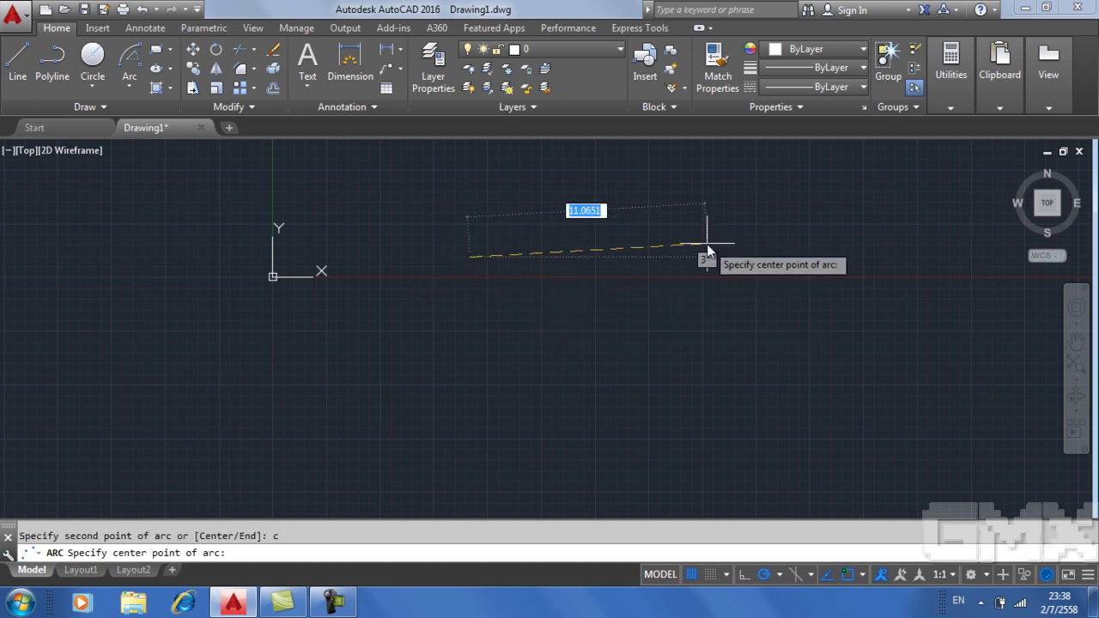
left_click(709, 257)
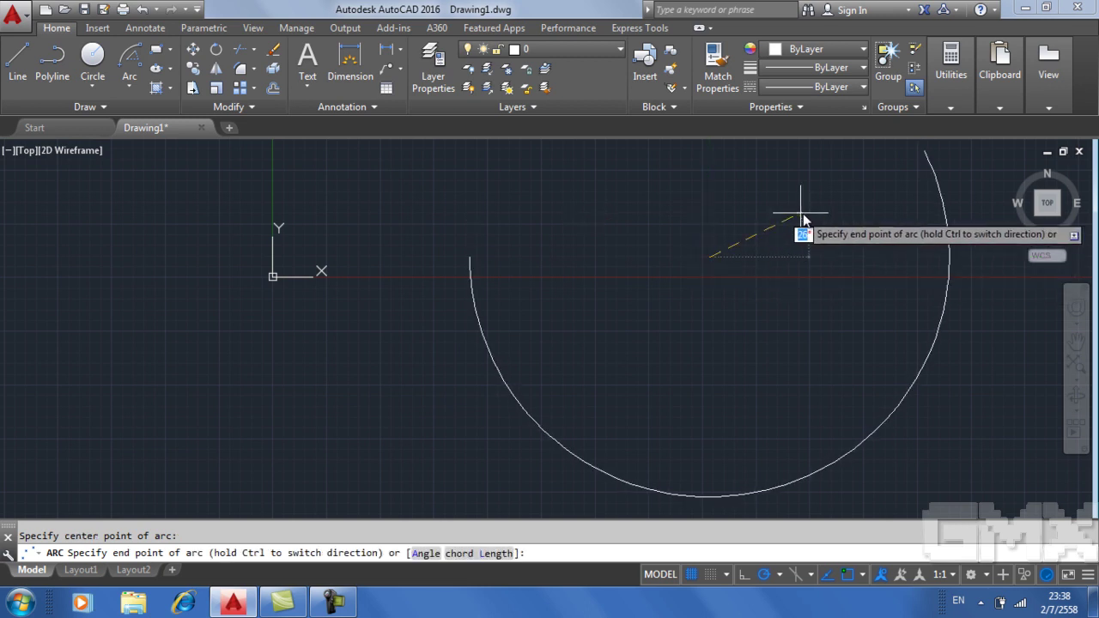
scroll(841, 214, "down", 4)
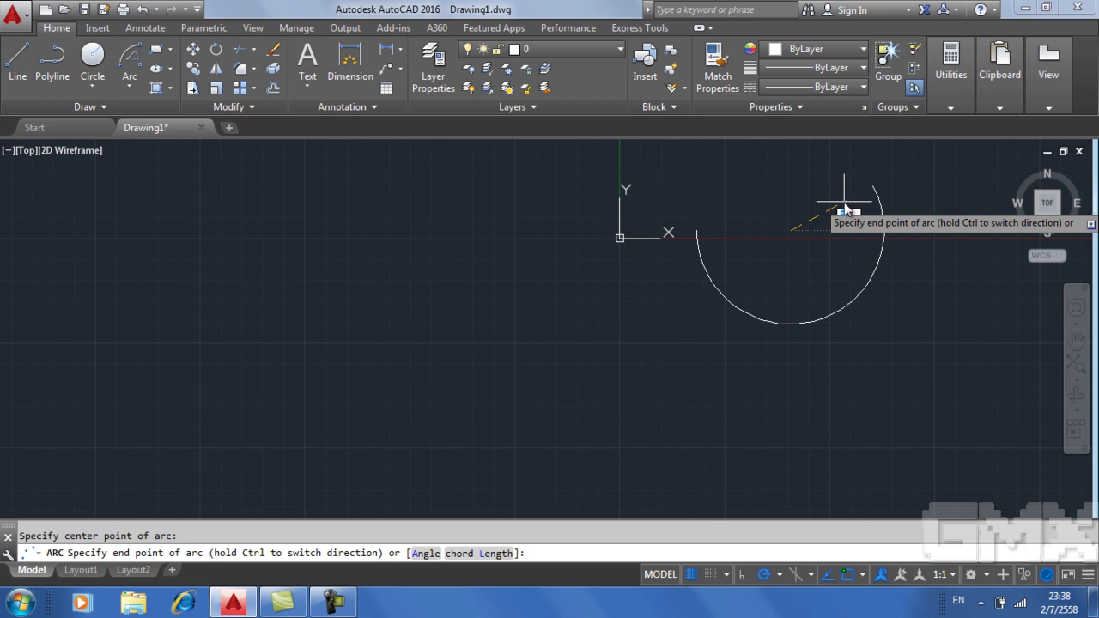
type("<45")
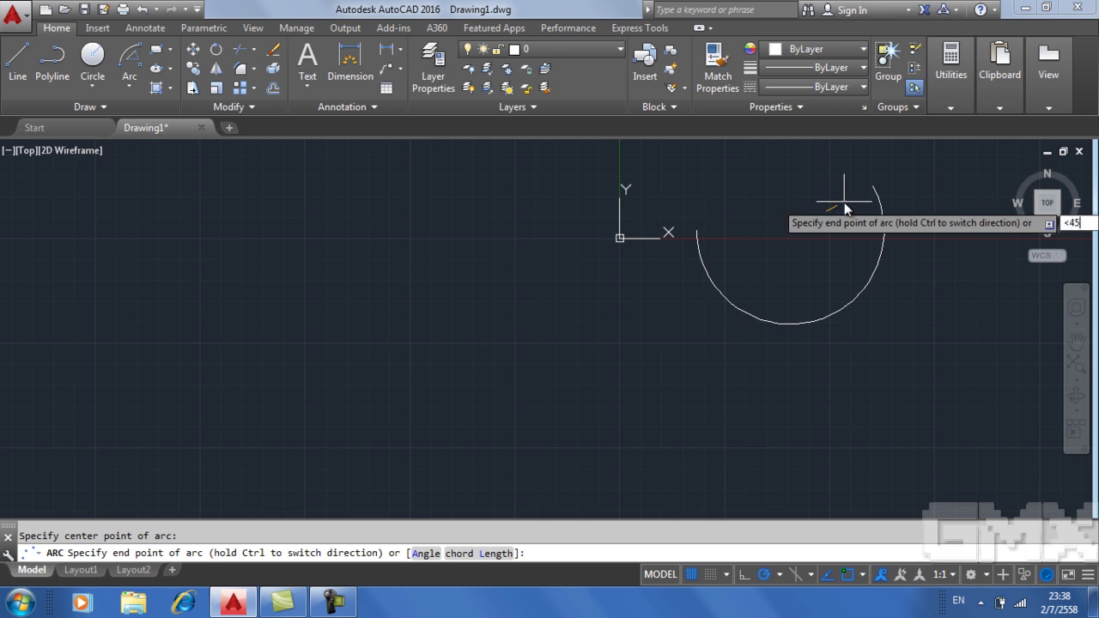
key("Return")
scroll(895, 192, "down", 2)
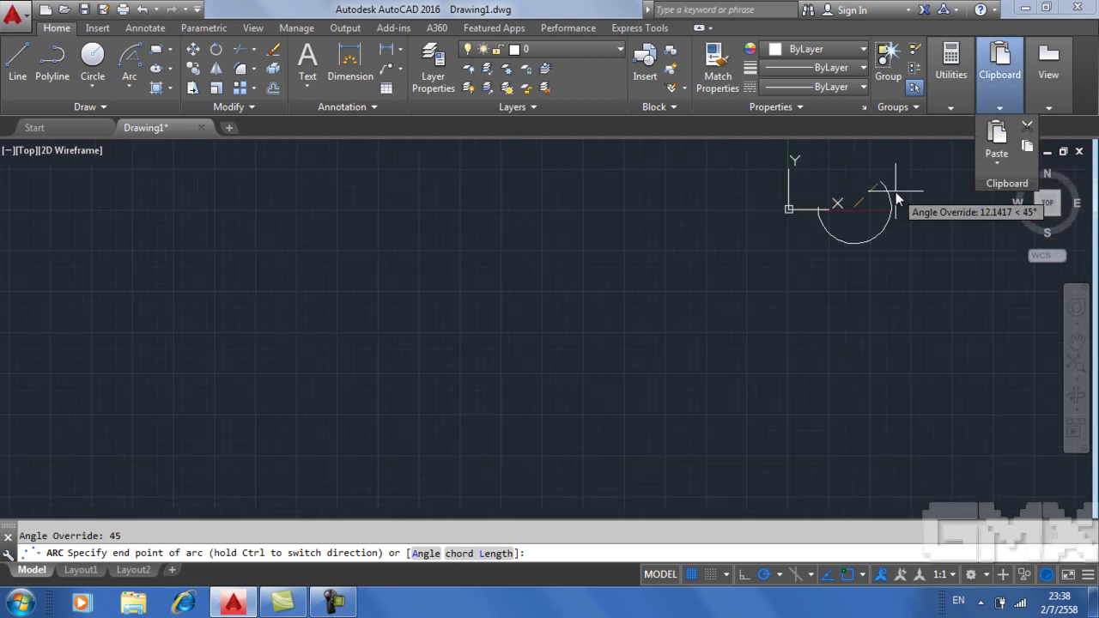
middle_click_drag(895, 191, 796, 283)
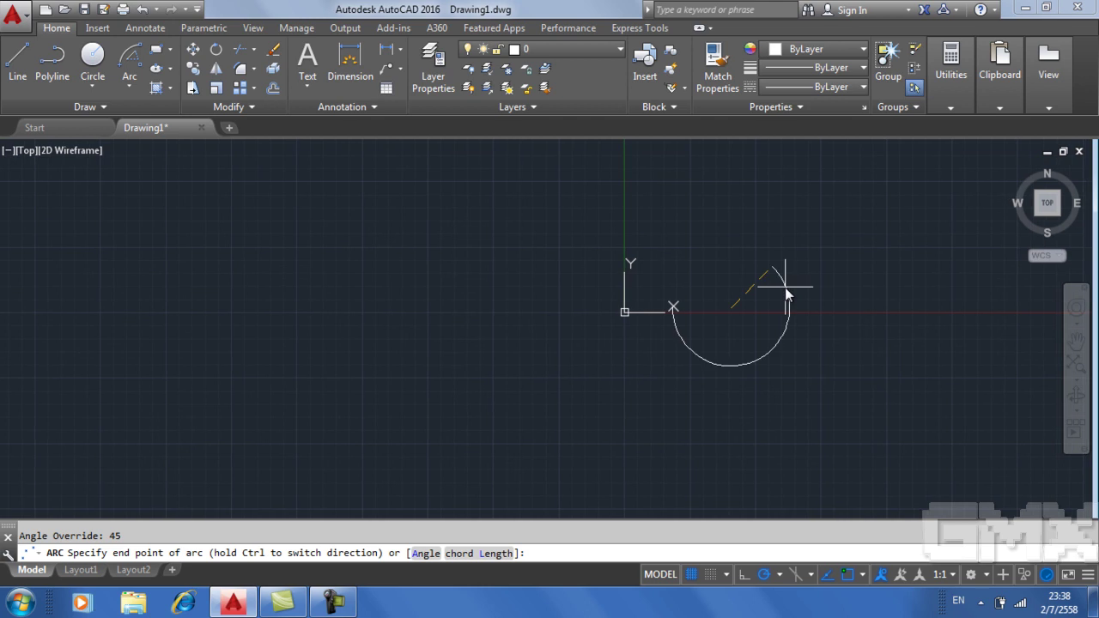
left_click(848, 238)
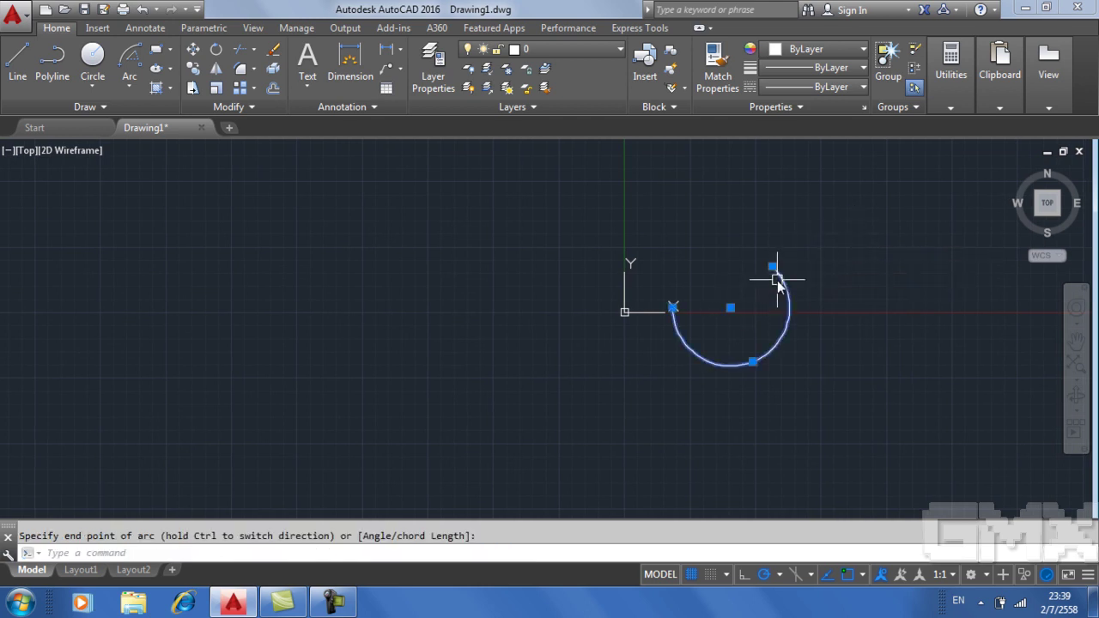
Select the finished arc and erase it, leaving the drawing area empty.
left_click(777, 279)
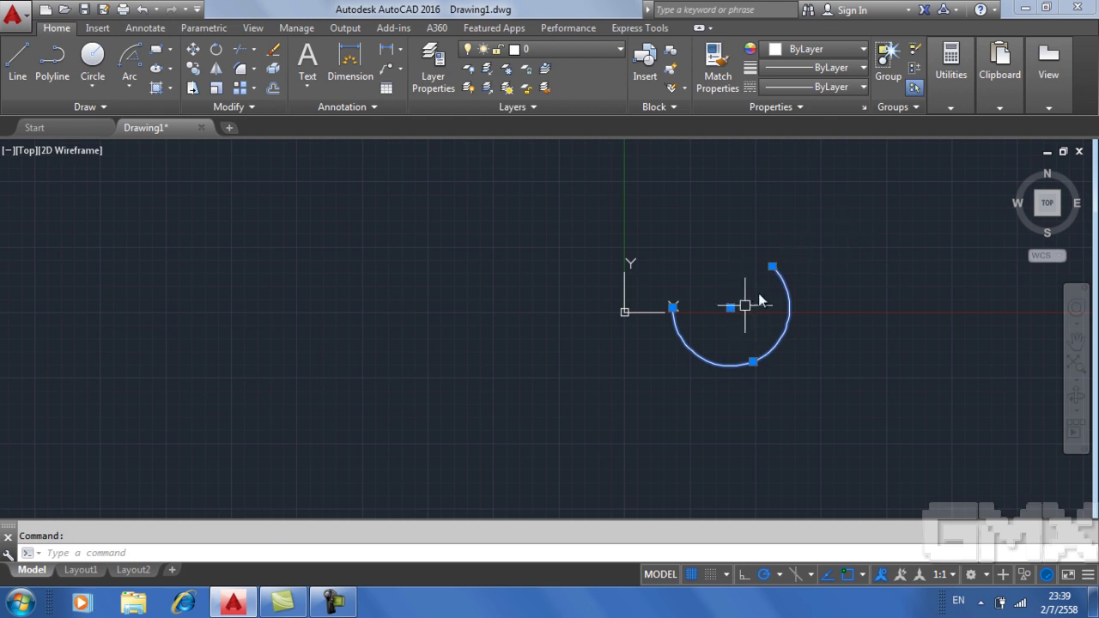
scroll(731, 279, "up", 4)
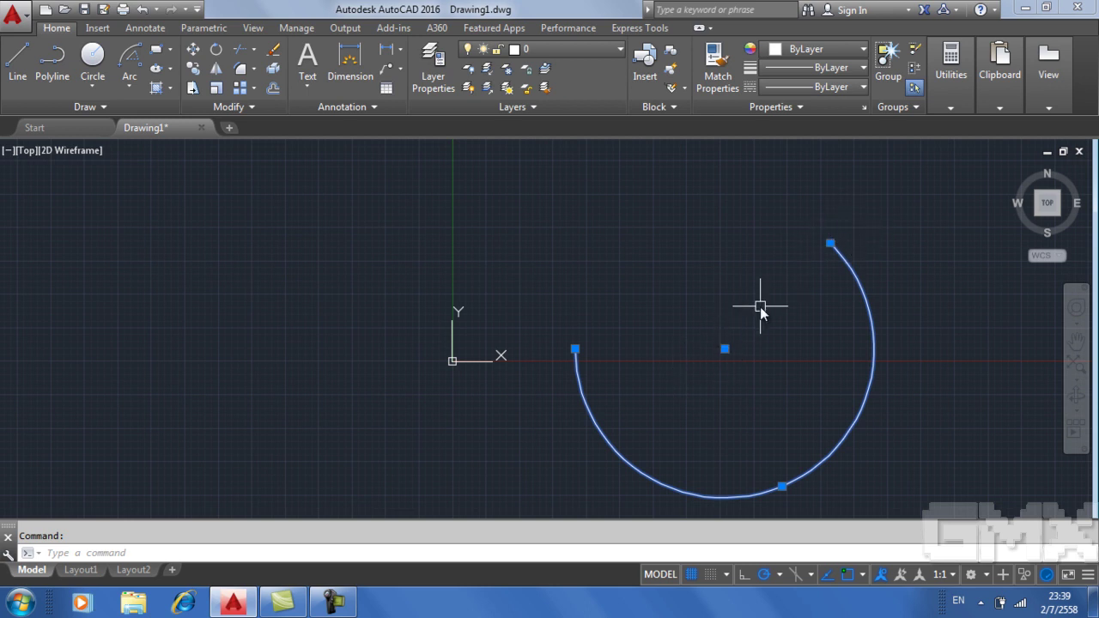
middle_click_drag(759, 307, 742, 265)
type("e")
key("Return")
middle_click_drag(636, 288, 446, 384)
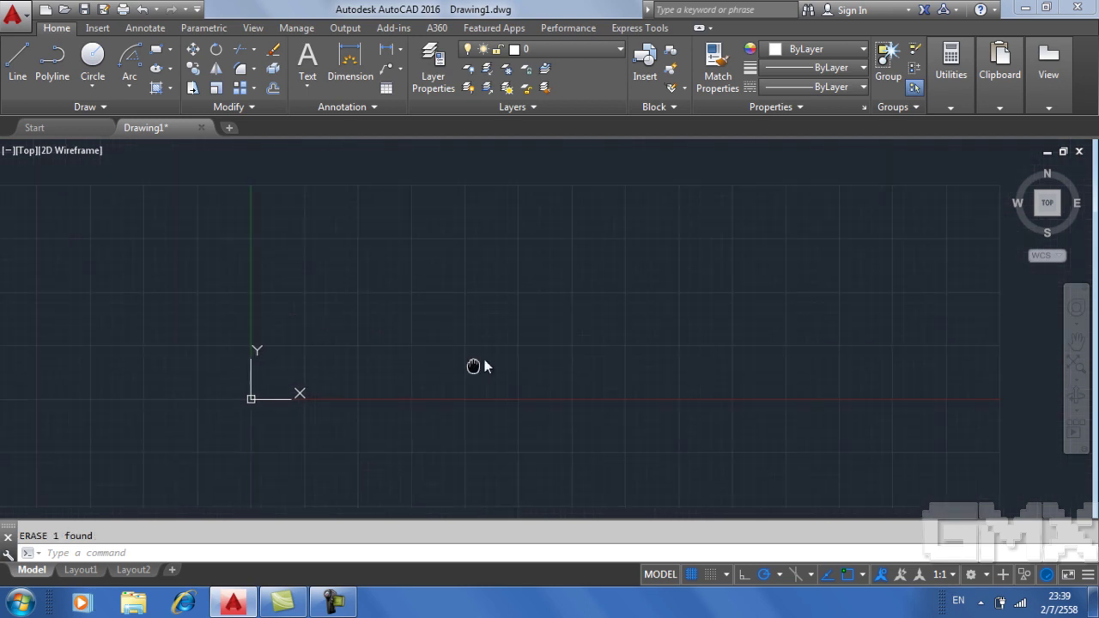
Show the Arc dropdown's construction methods with the Start, End, Direction explanation displayed.
left_click(129, 86)
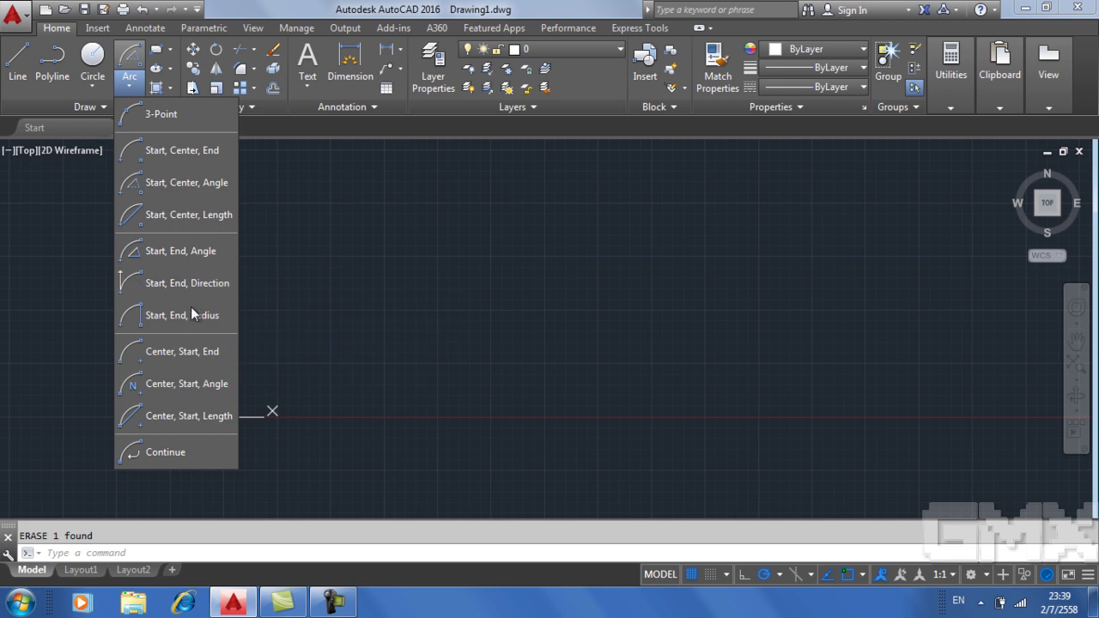
left_click(519, 232)
scroll(521, 229, "up", 2)
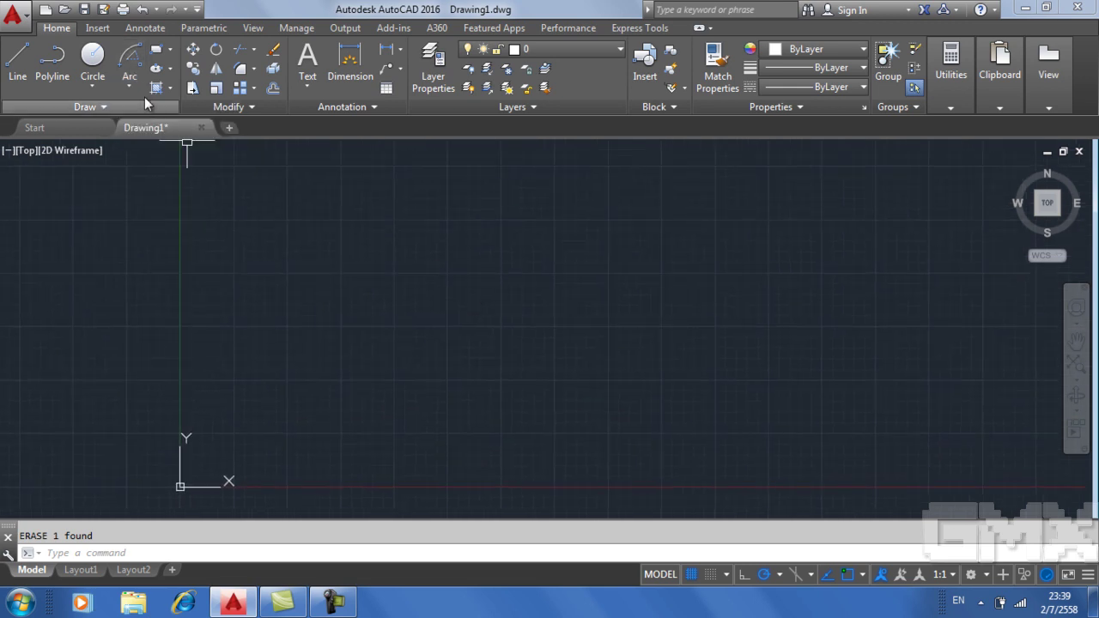
left_click(415, 310)
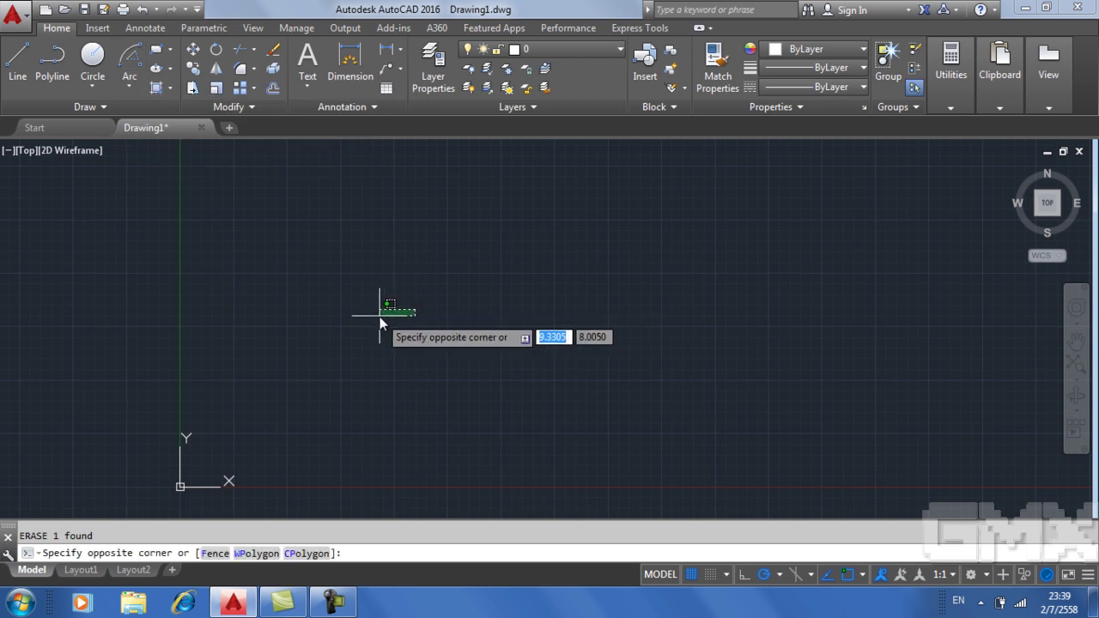
left_click(384, 323)
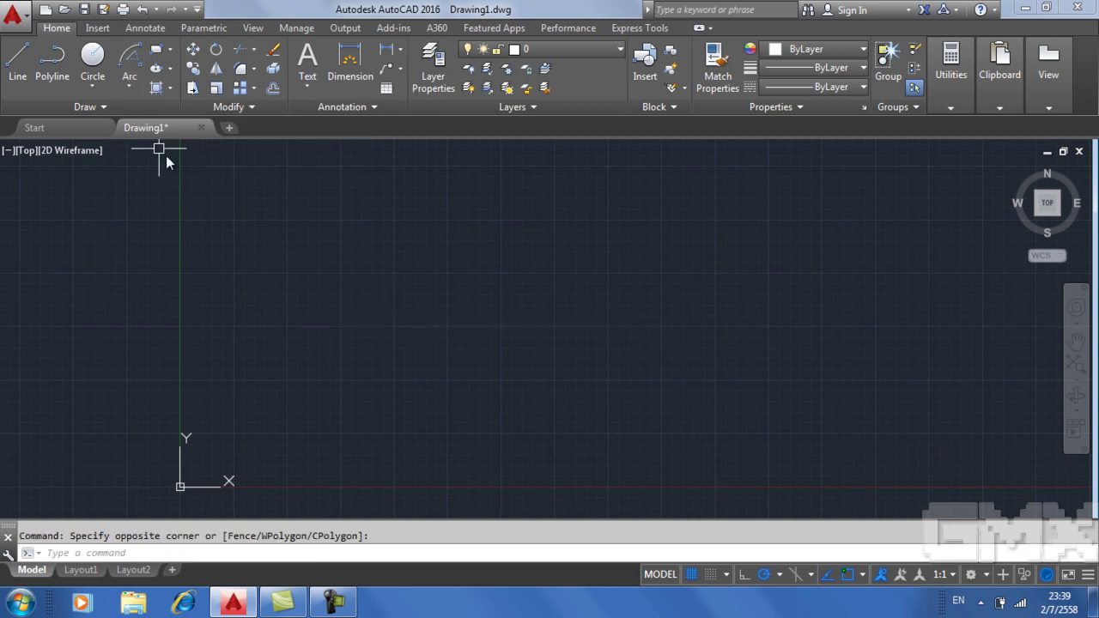
left_click(130, 86)
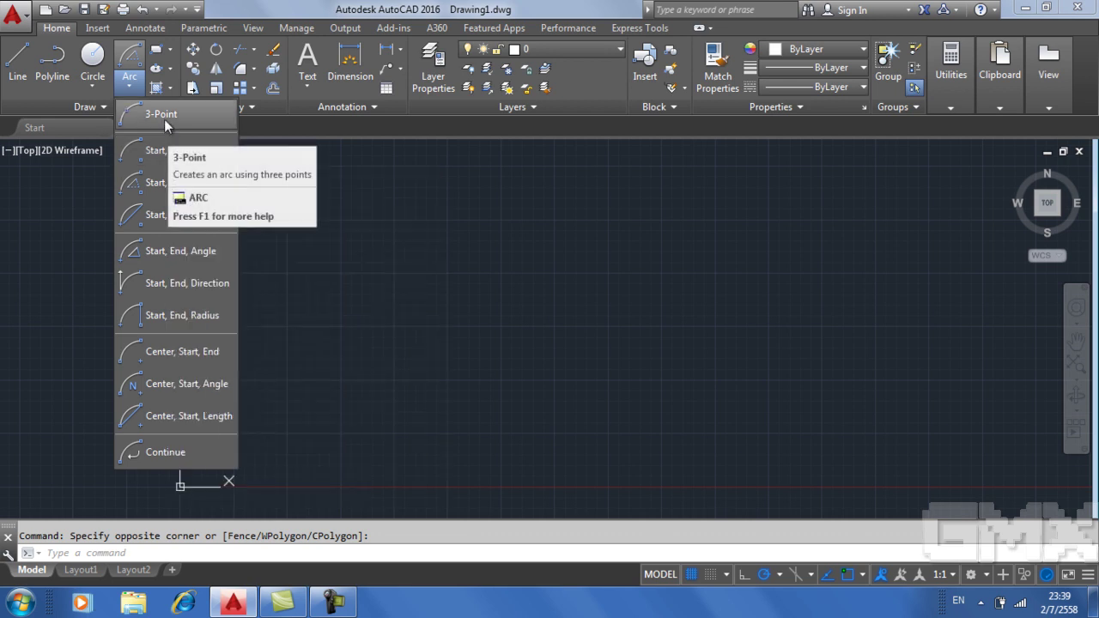
mouse_move(182, 282)
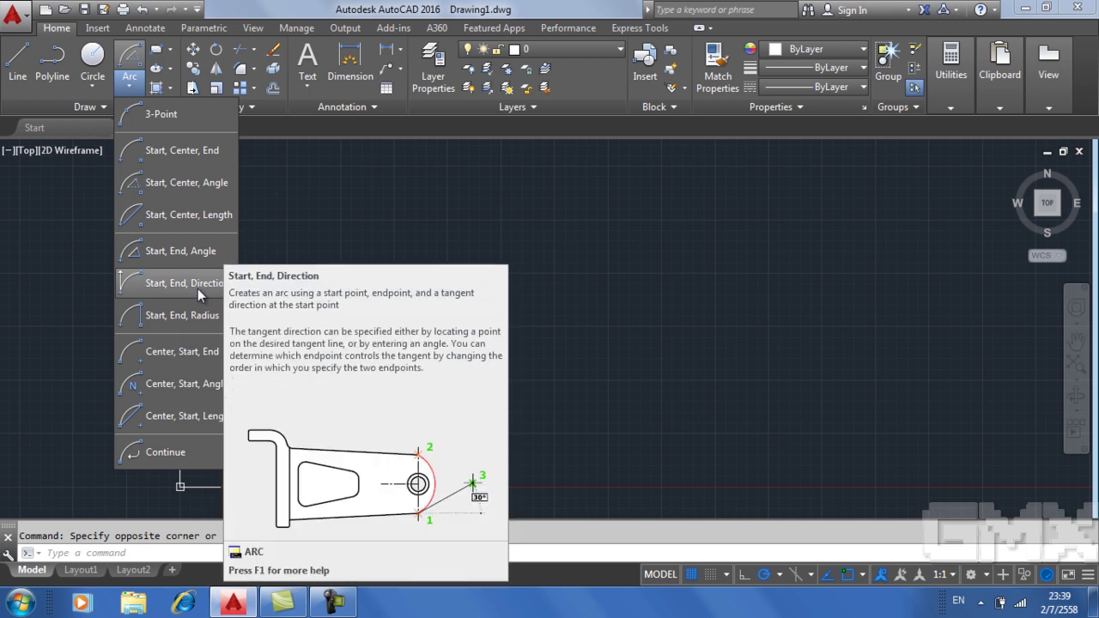
Draw a nearly flat start-end-direction arc with a 4.5 tangent direction, then undo it.
left_click(197, 288)
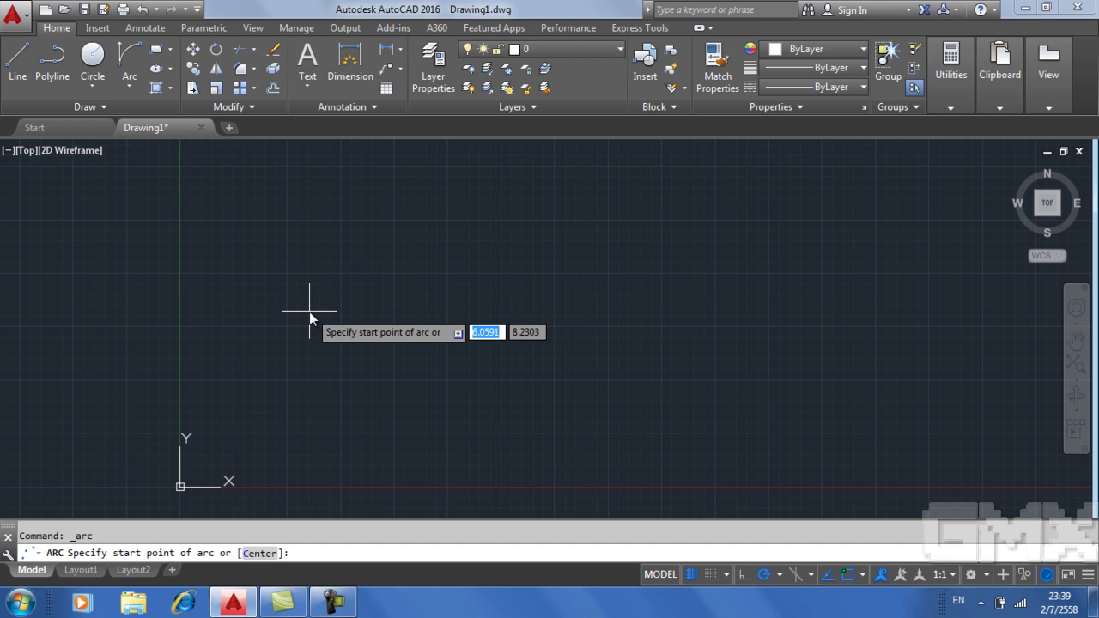
left_click(309, 312)
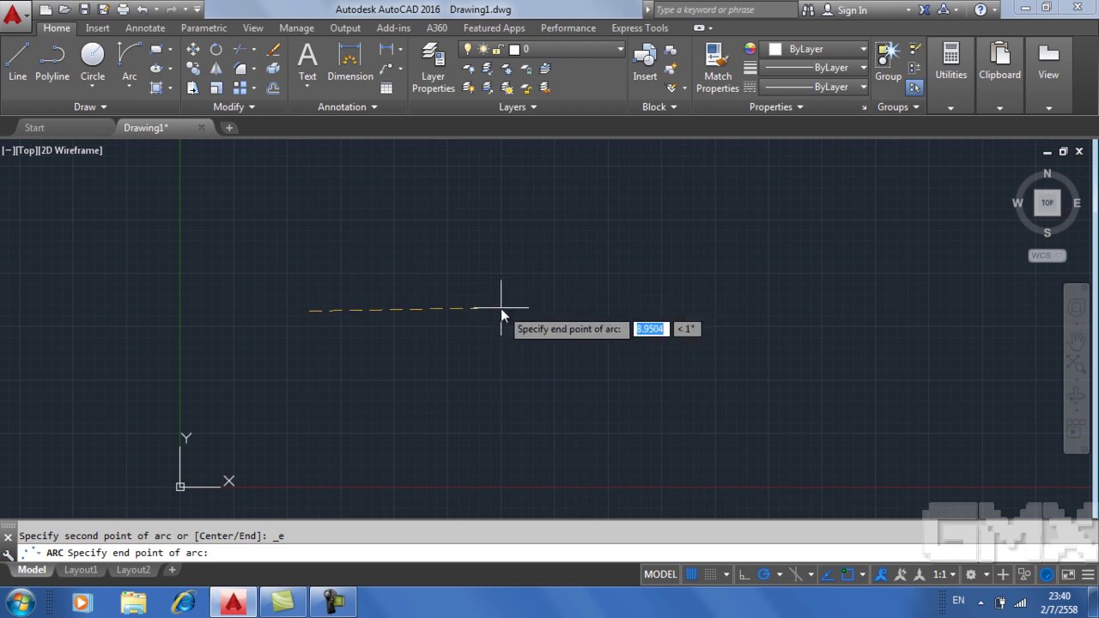
middle_click(491, 317)
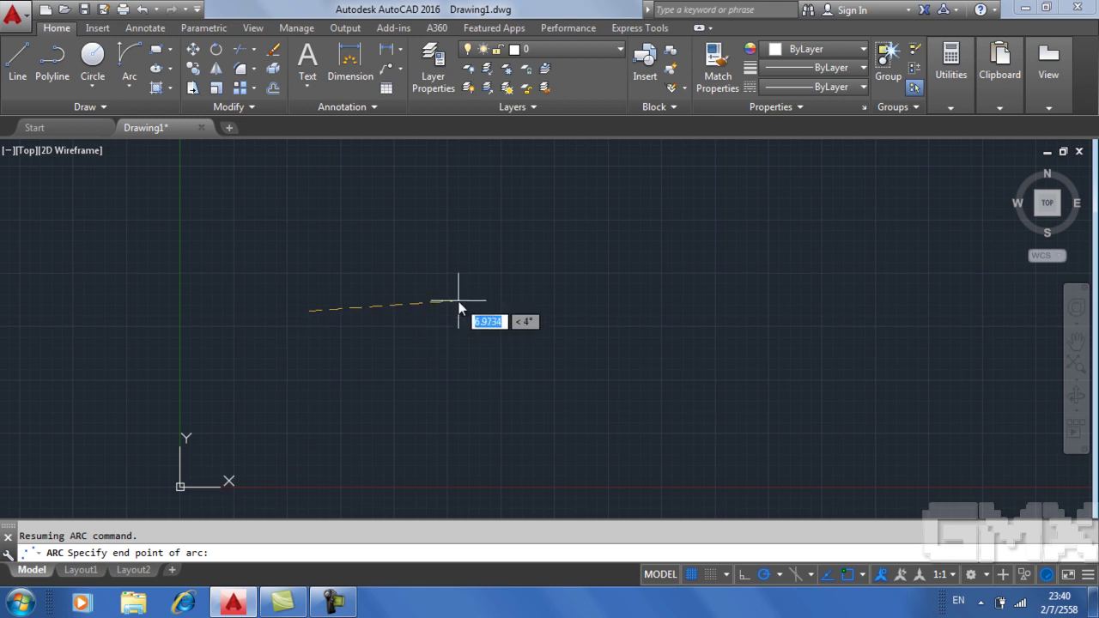
left_click(466, 312)
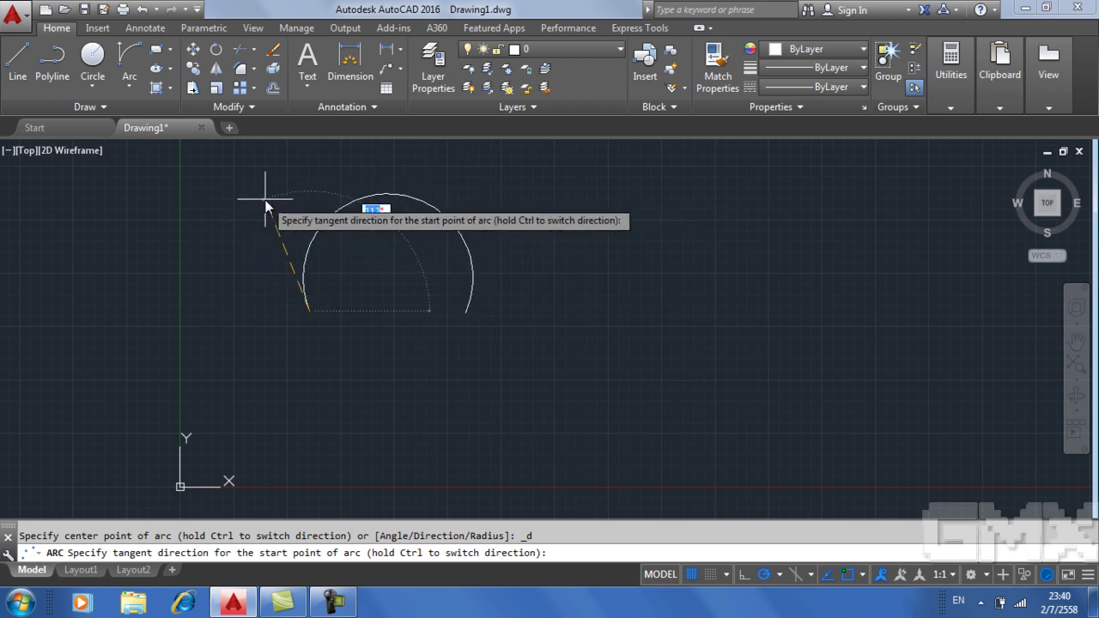
scroll(397, 182, "up", 1)
scroll(426, 227, "up", 2)
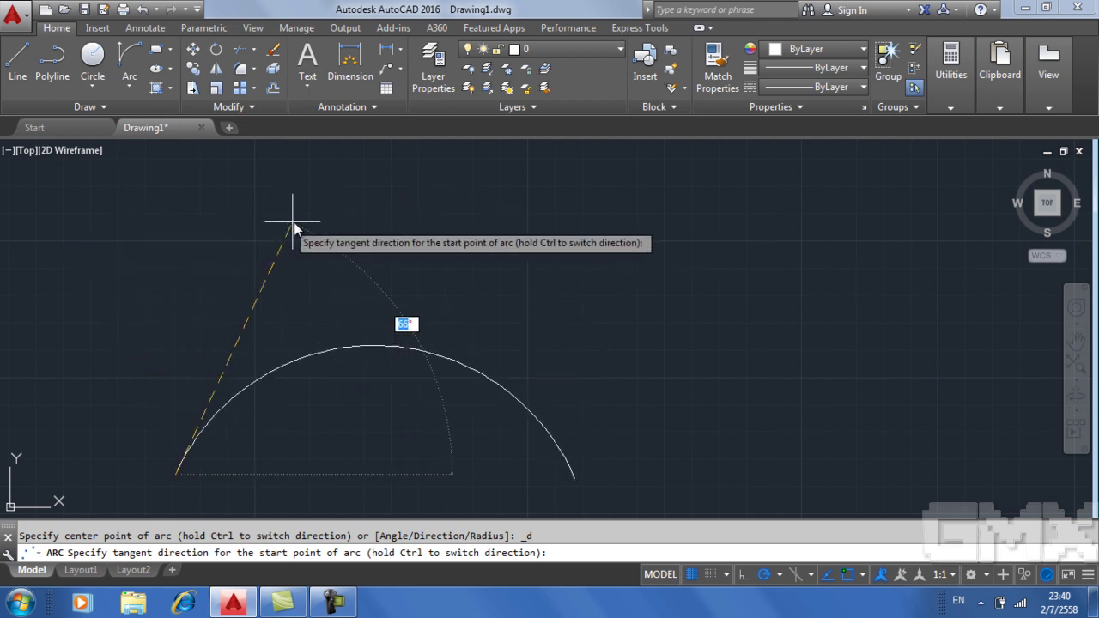
middle_click_drag(420, 421, 503, 245)
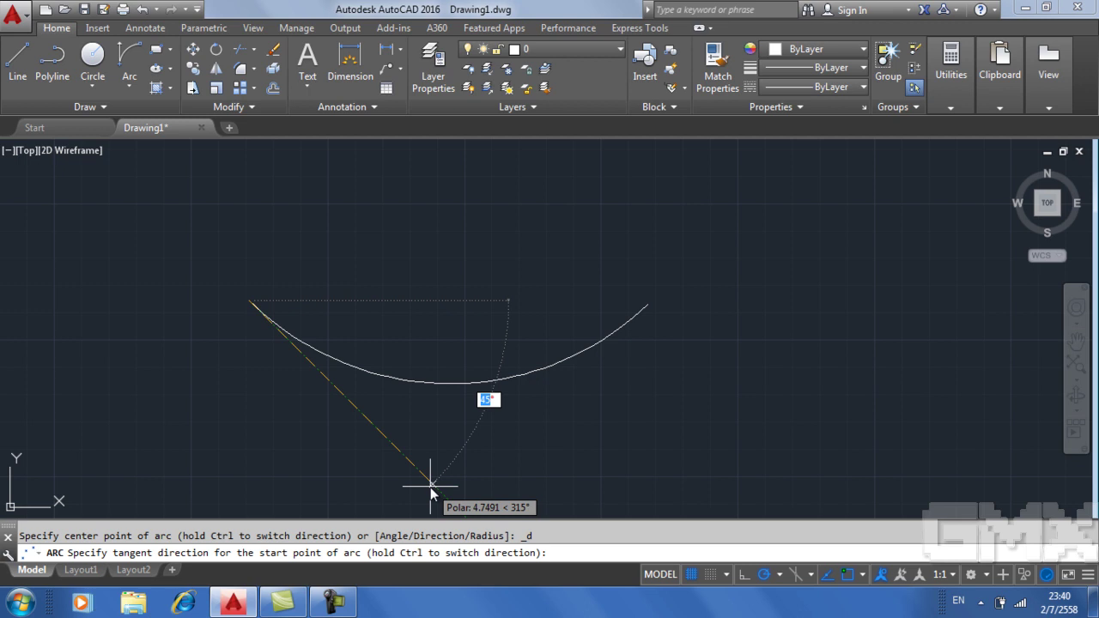
type("4")
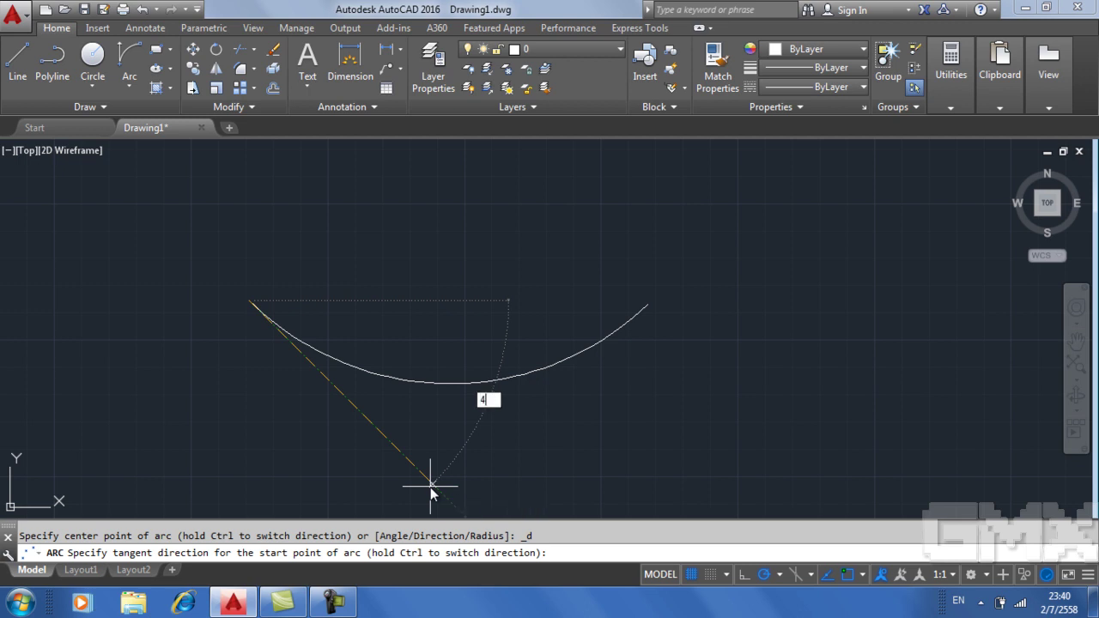
type(".5")
key("Return")
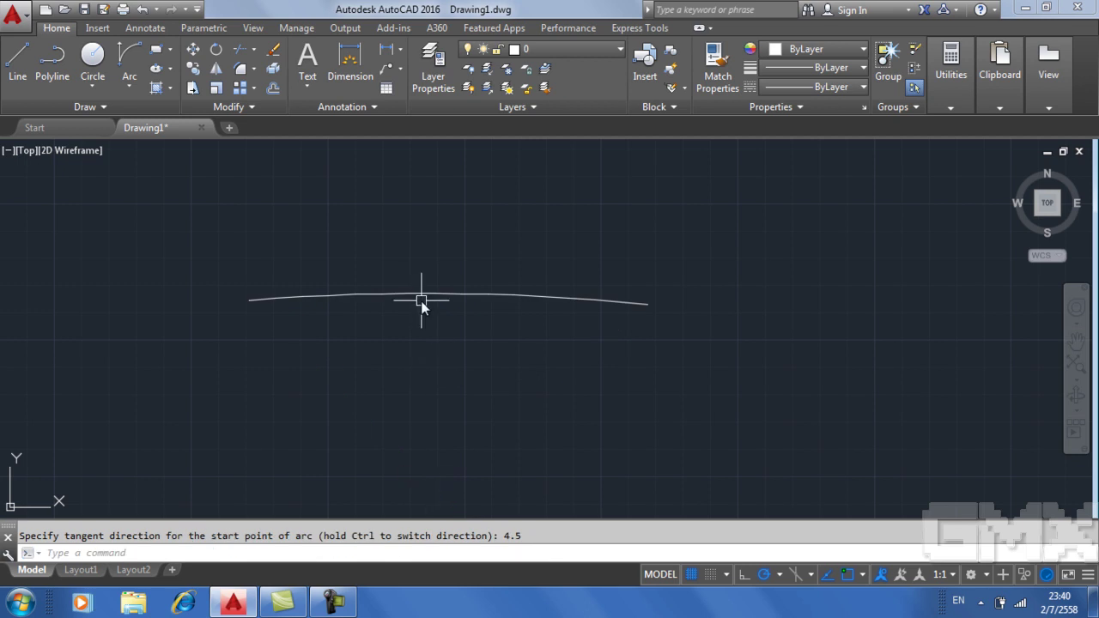
key("ctrl+z")
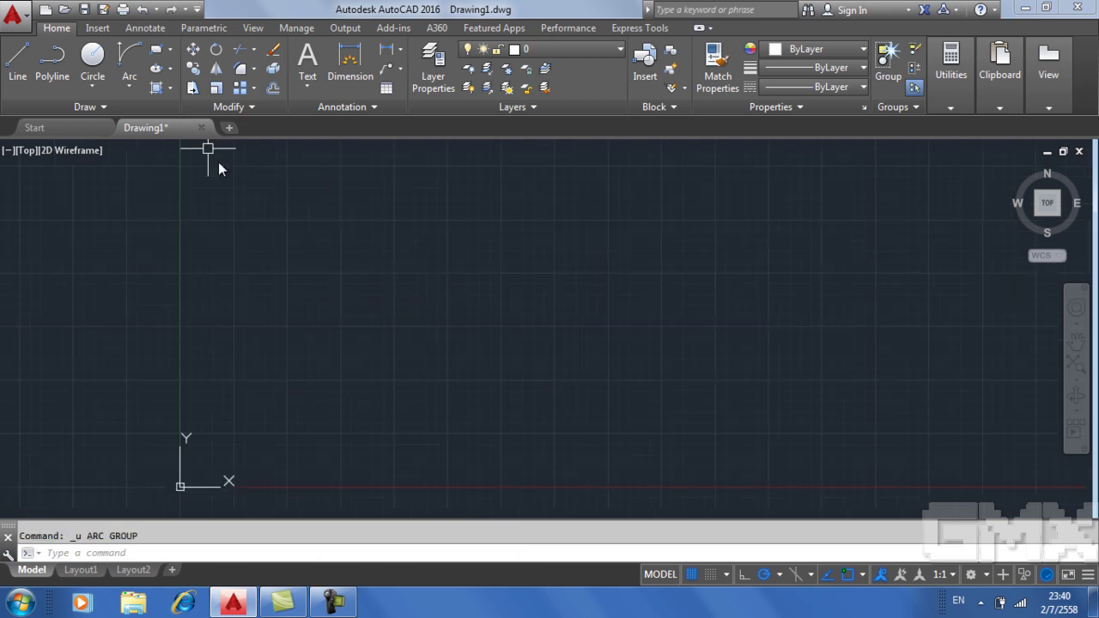
Draw a start-end-direction arc with a 315° start tangent curving downward, then select it.
left_click(128, 62)
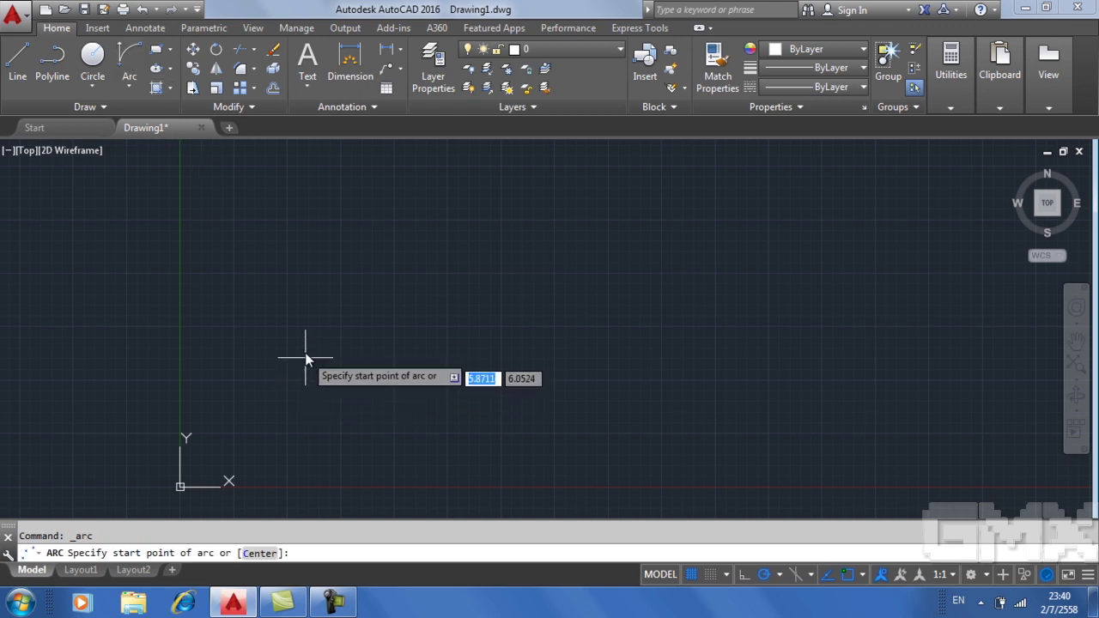
left_click(305, 352)
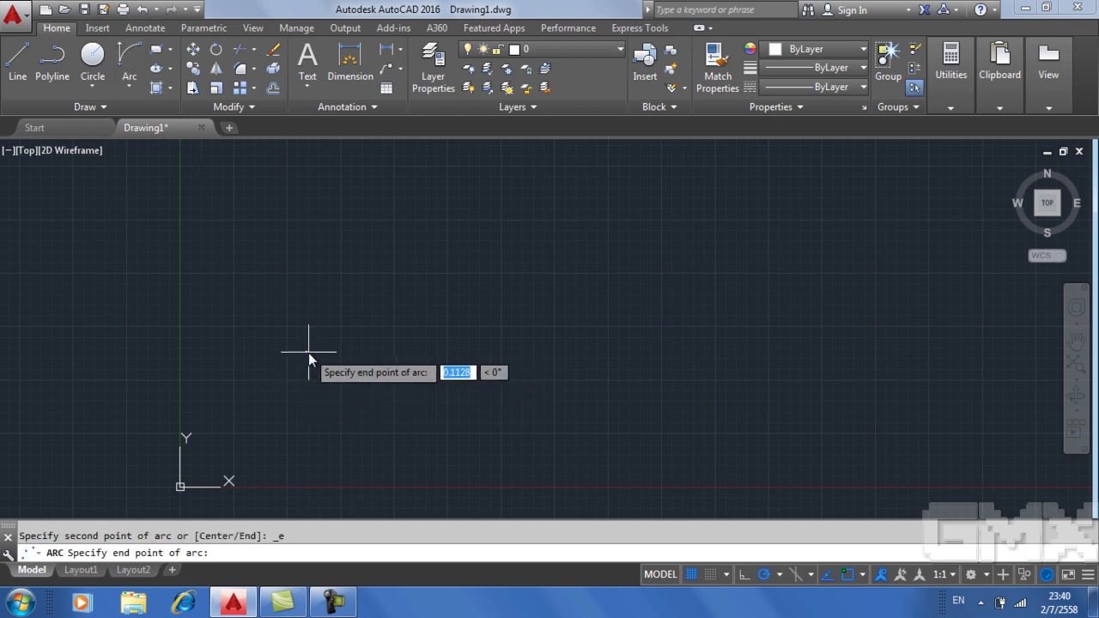
left_click(485, 352)
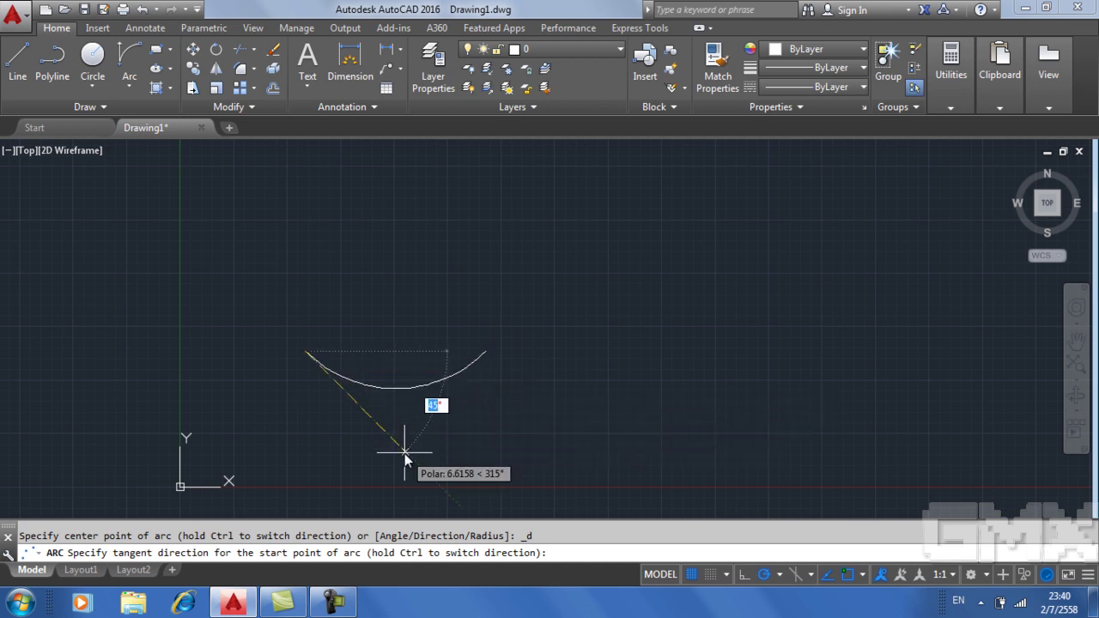
type("<315")
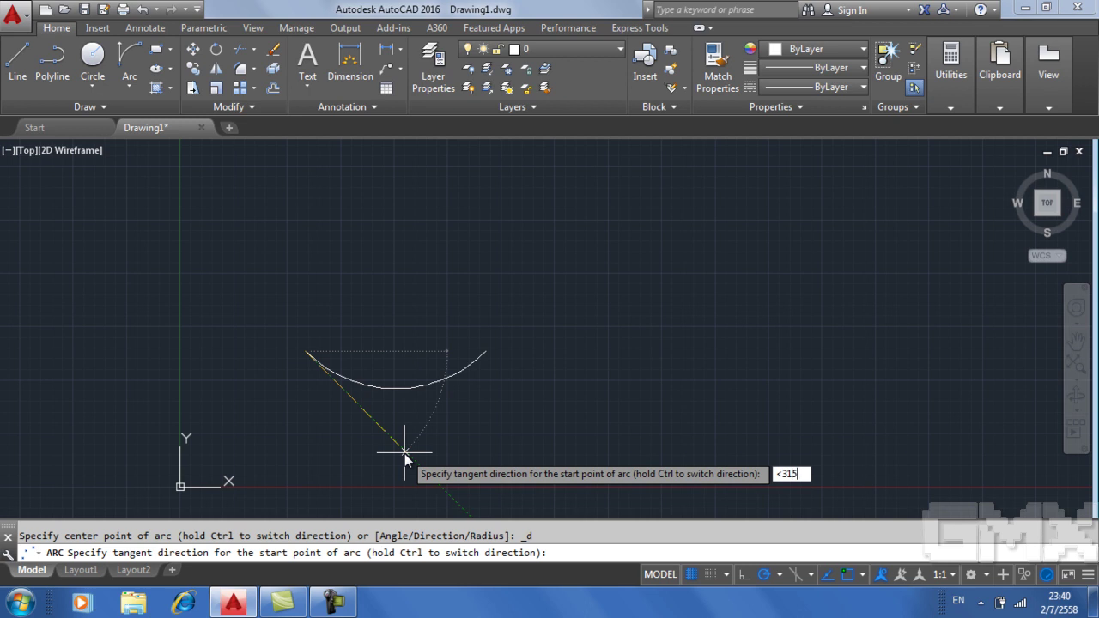
key("Return")
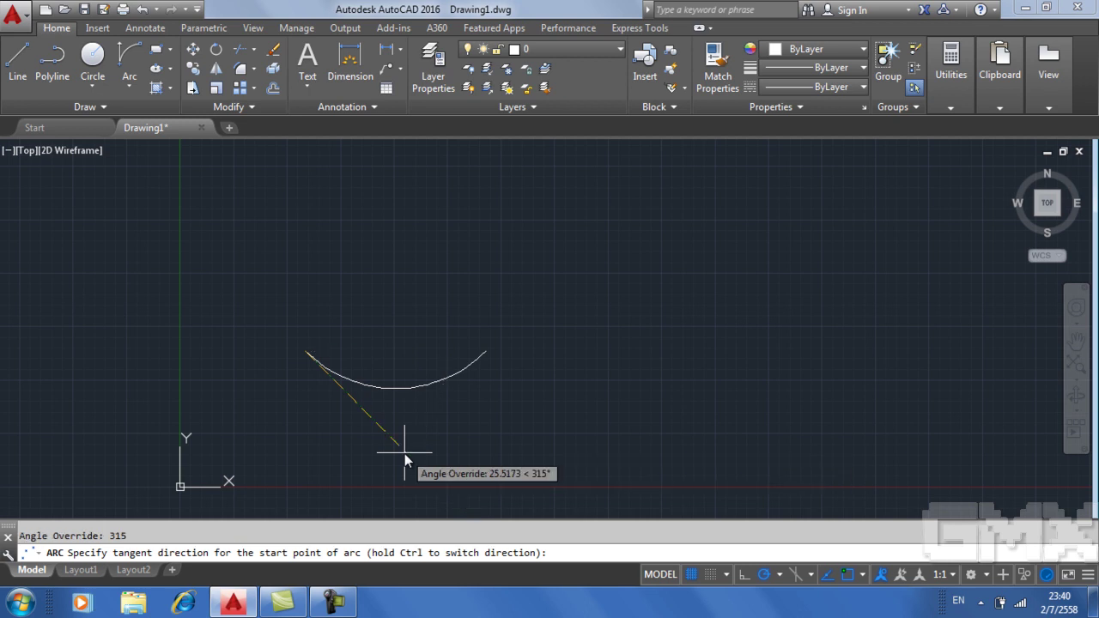
left_click(418, 436)
left_click(390, 384)
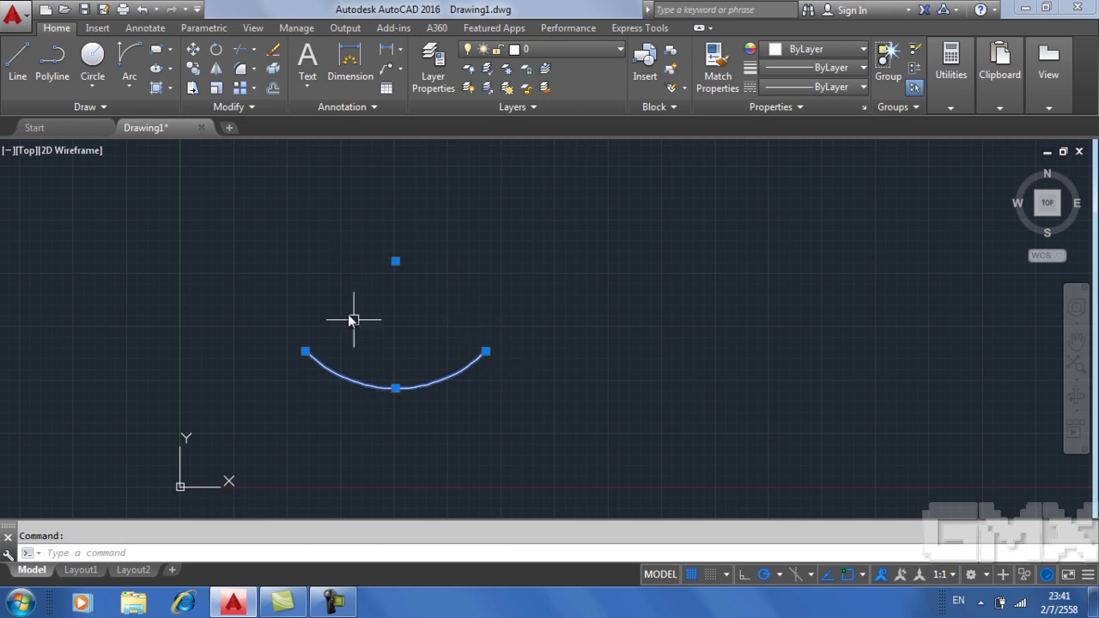
left_click(131, 86)
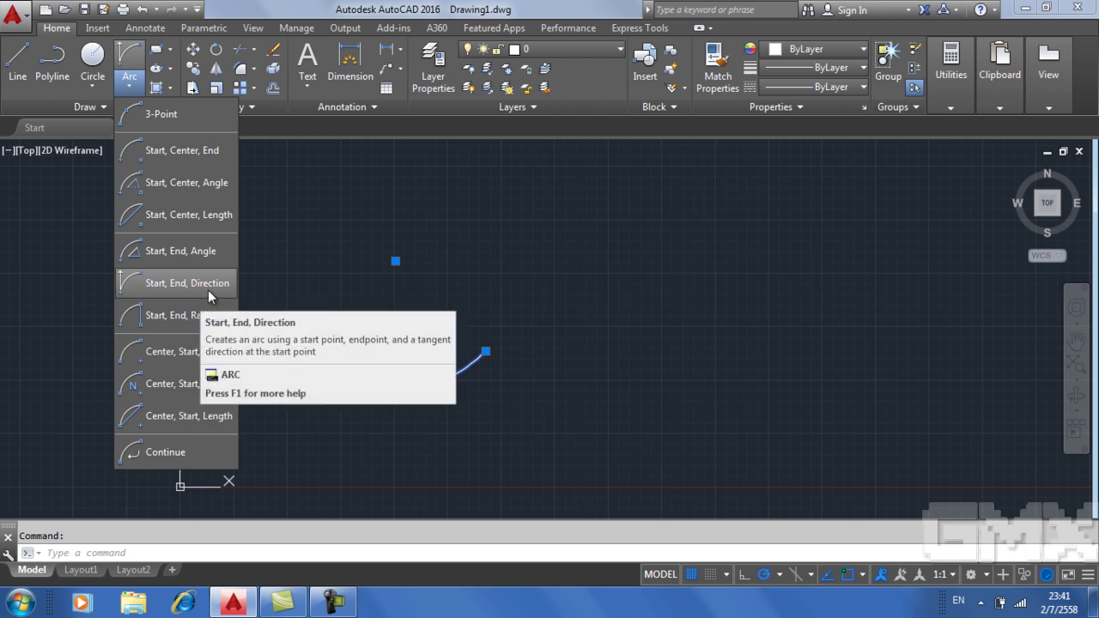